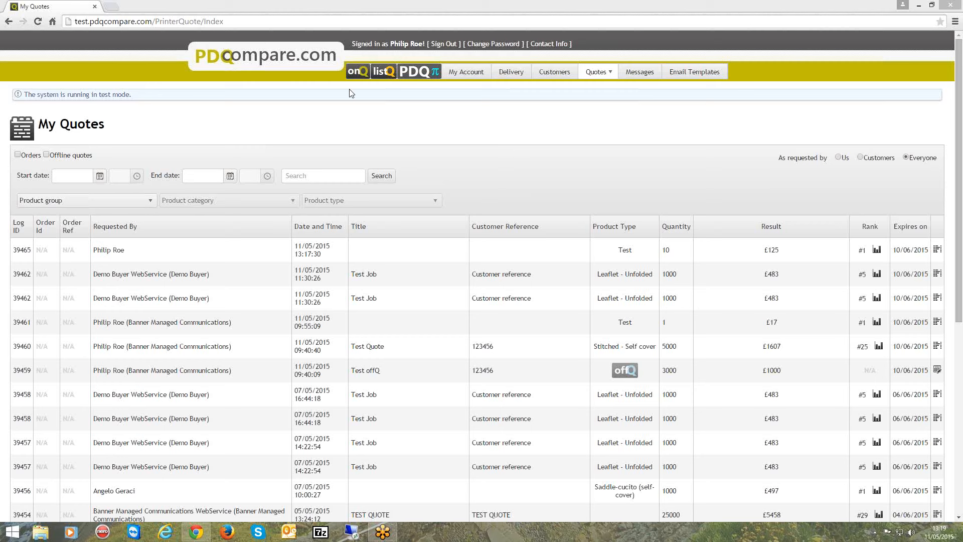
Start a new quote titled Test Quote and enter its public reference number
left_click(357, 74)
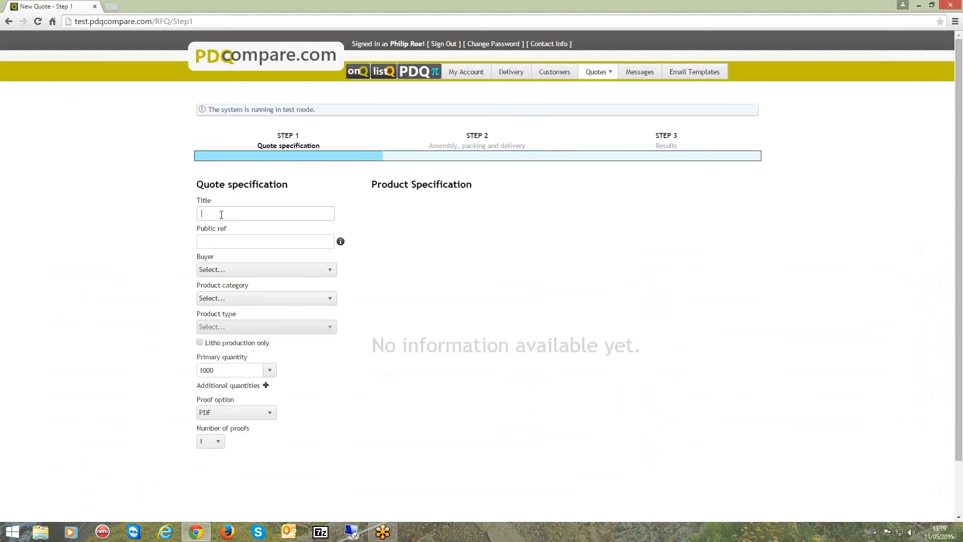
type("Test Quote")
key("Tab")
type("132456")
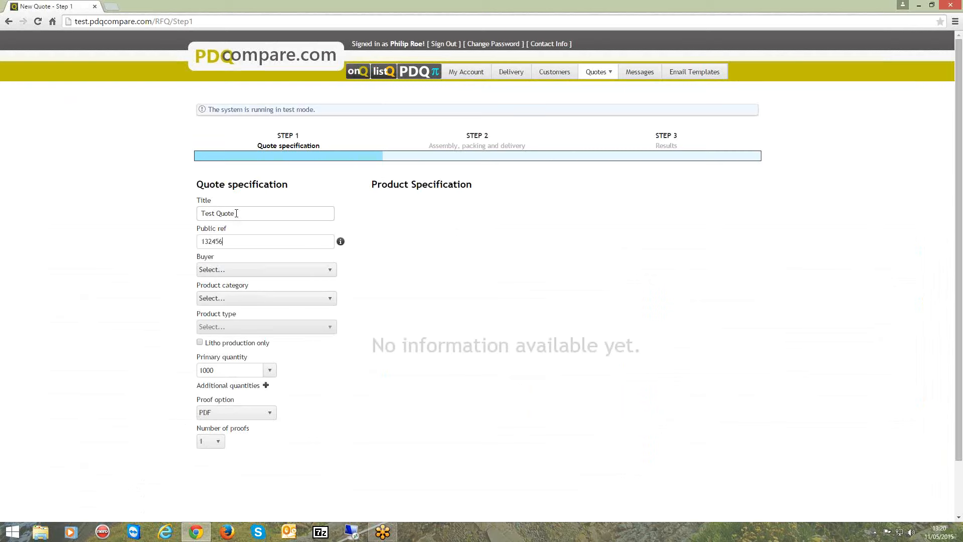
Set the product category to Stitched - separate cover and the product type to Saddle-stitched (separate cover)
left_click(232, 271)
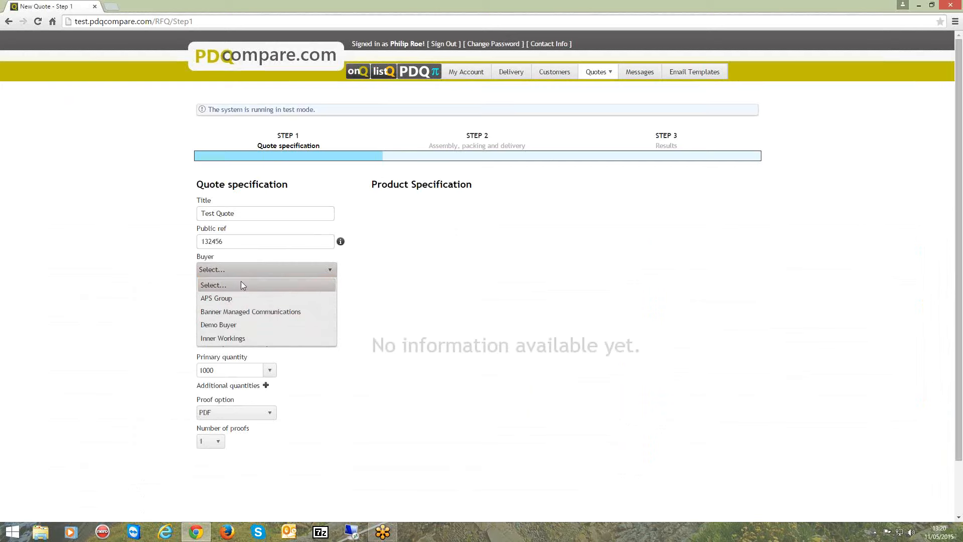
left_click(462, 273)
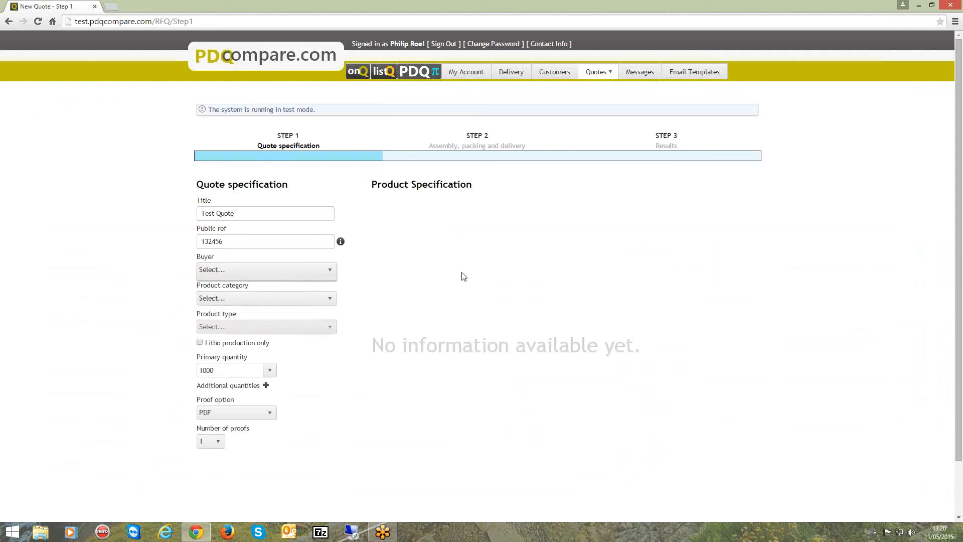
left_click(331, 299)
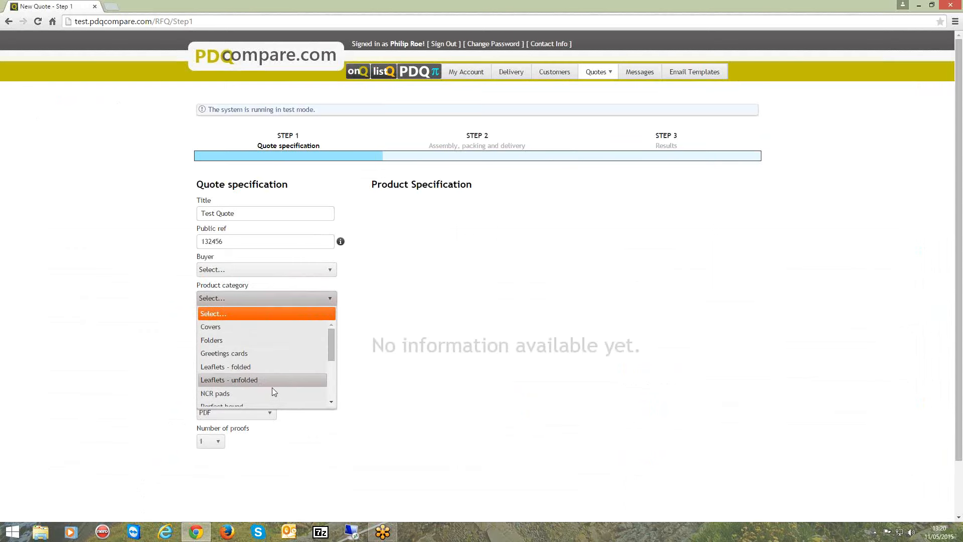
left_click_drag(329, 339, 329, 372)
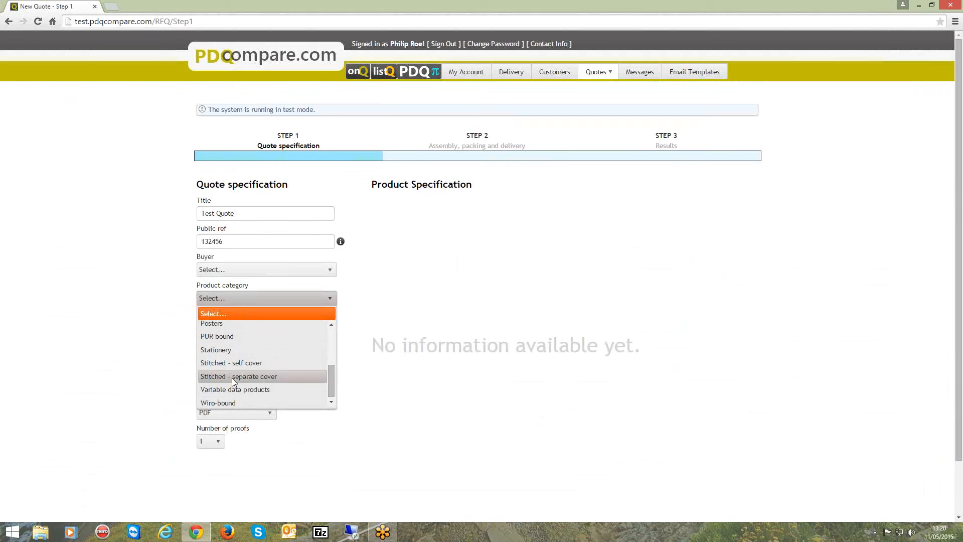
left_click(277, 377)
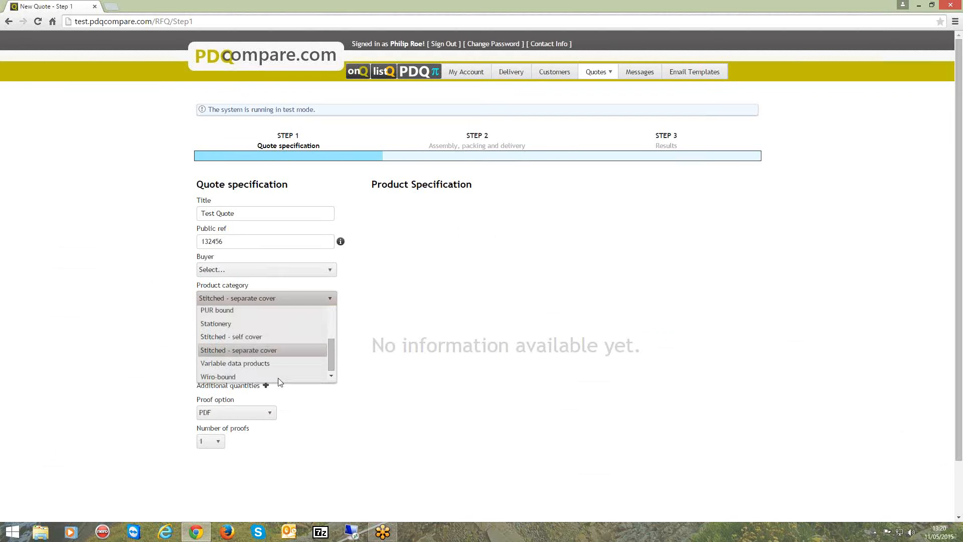
left_click(332, 327)
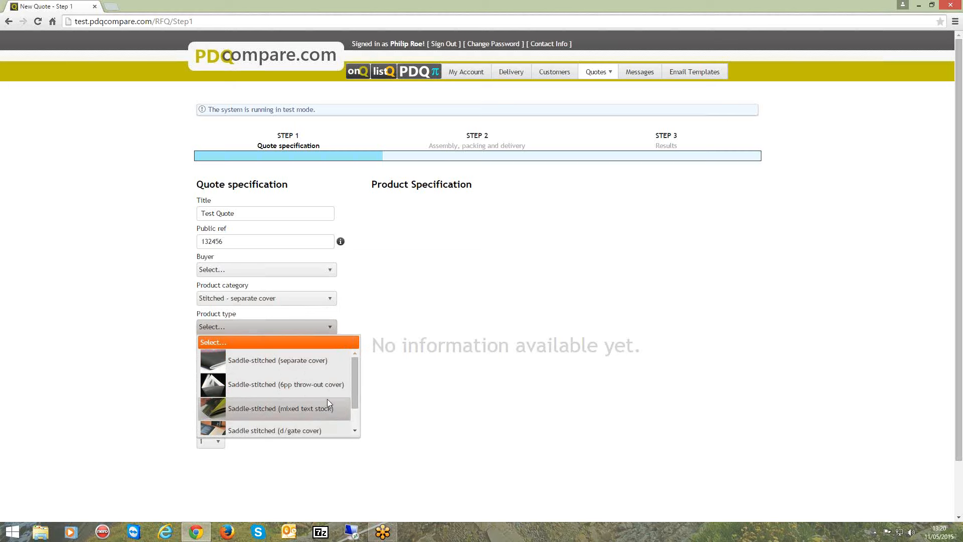
left_click(303, 359)
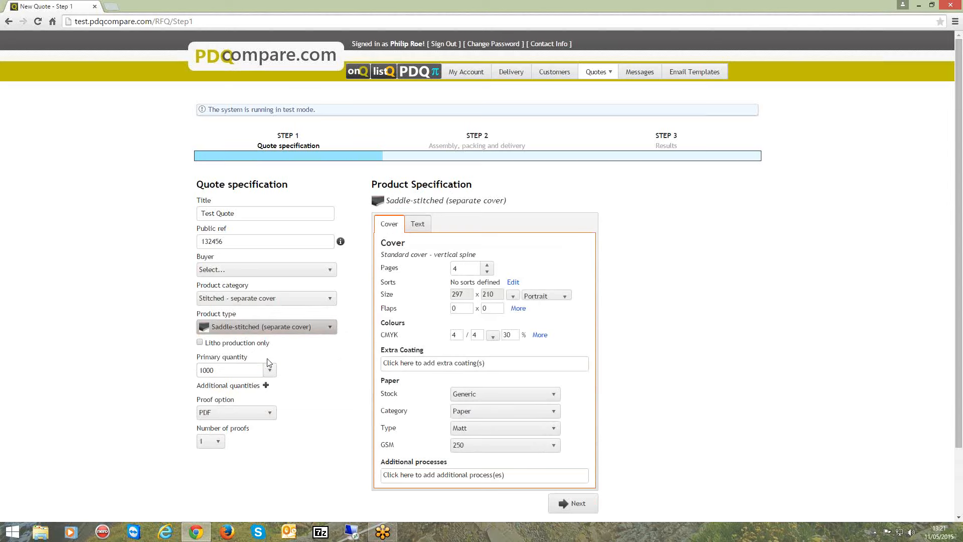
Set the primary quantity to 10000
left_click(270, 371)
left_click_drag(268, 390, 274, 427)
left_click(252, 431)
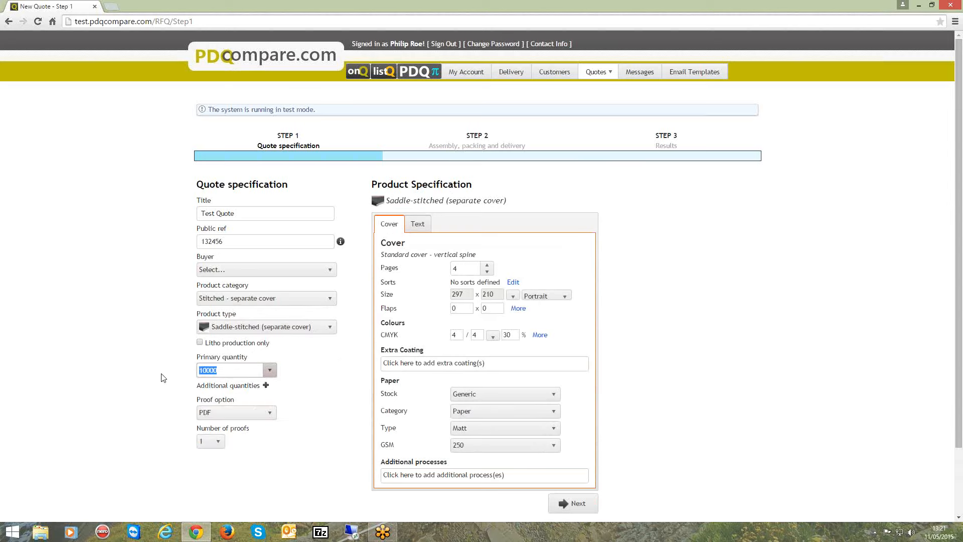
Add an additional quantity of 20000 to the quote
left_click(266, 385)
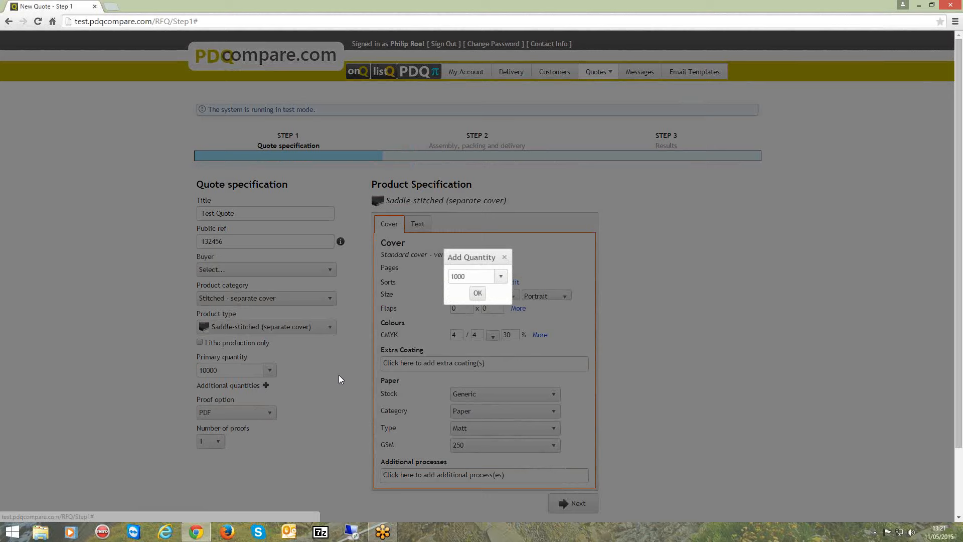
left_click(501, 279)
left_click_drag(501, 297, 499, 332)
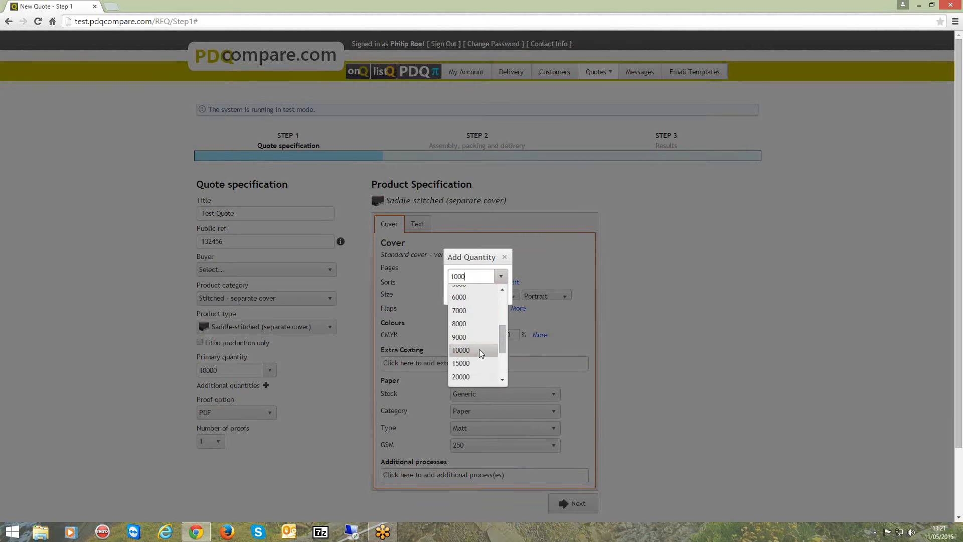
left_click(468, 377)
left_click(479, 296)
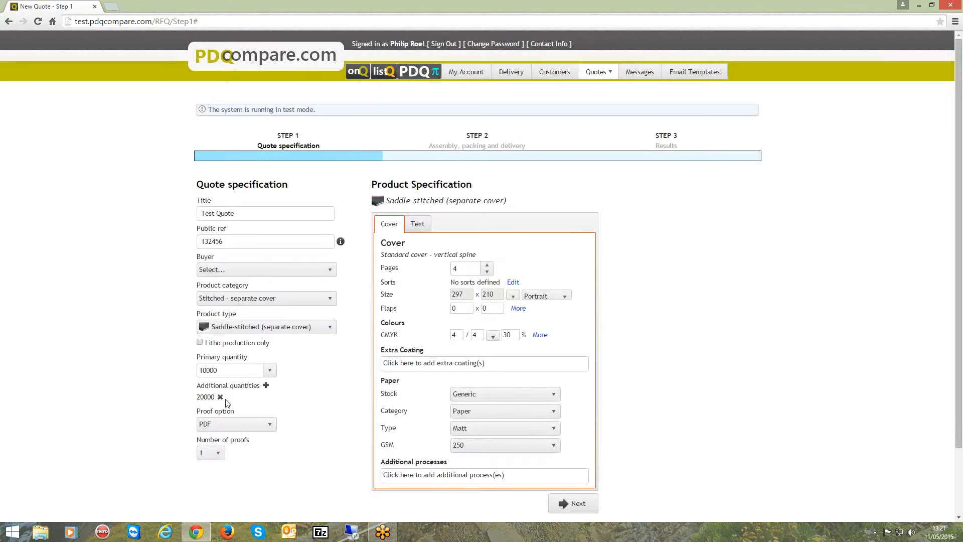
Set the proof option to PDF
left_click(270, 425)
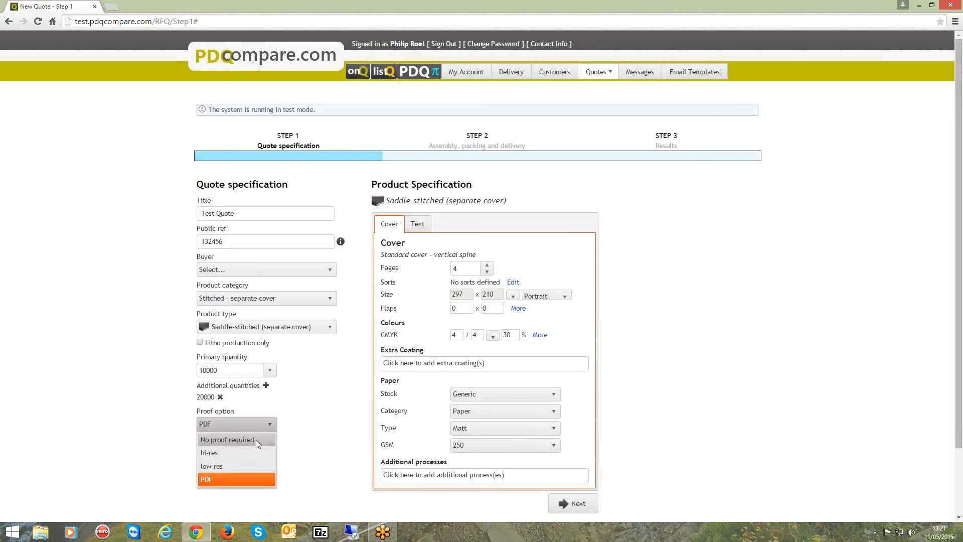
left_click(248, 480)
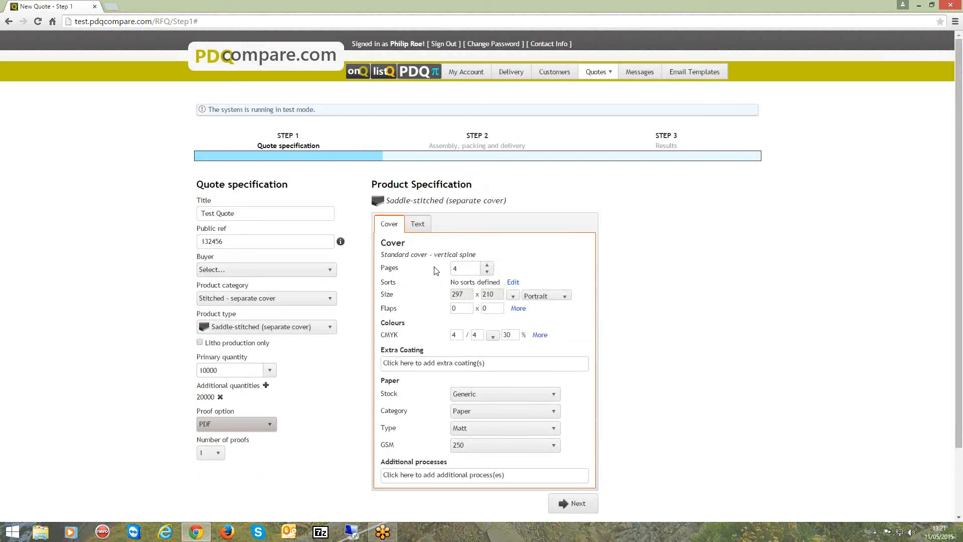
double_click(461, 267)
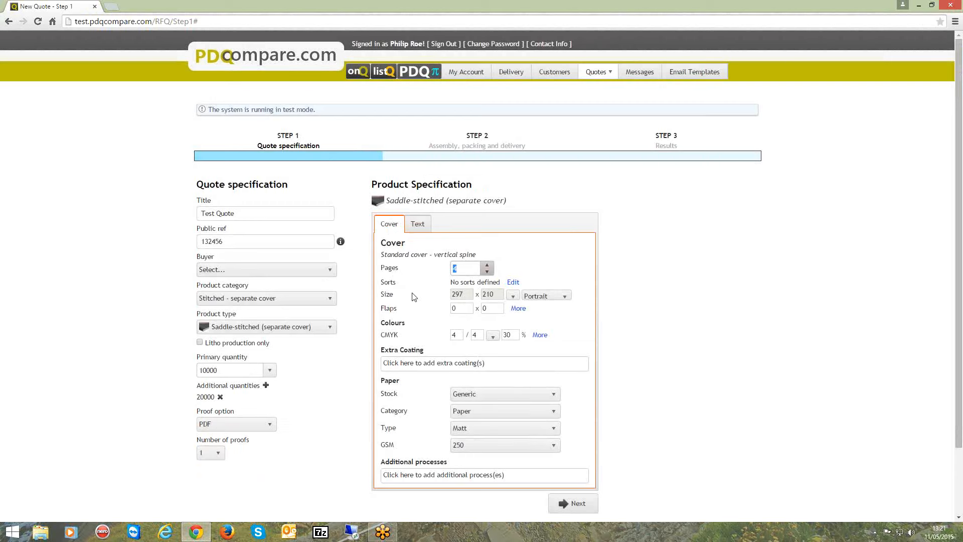
Try a different finish size for the cover, then return it to 297 x 210
left_click(513, 296)
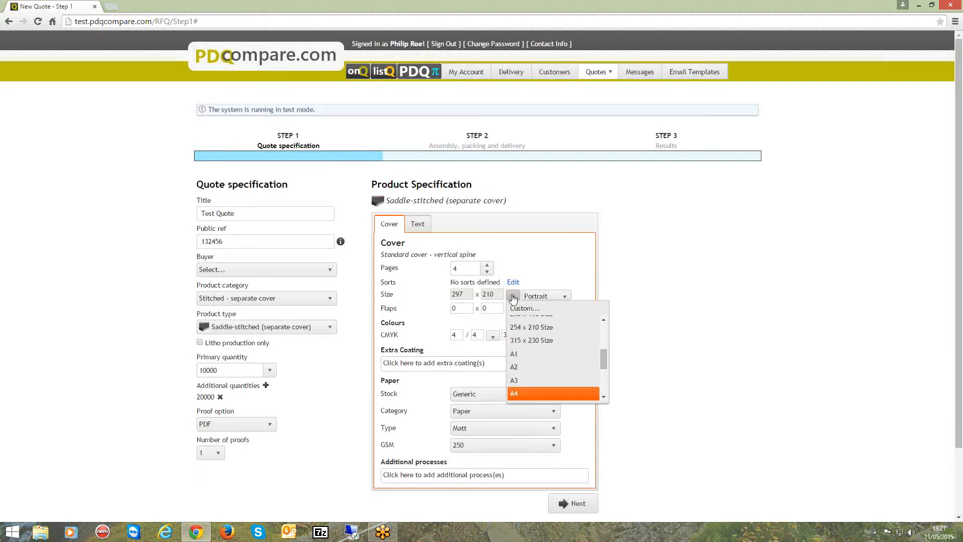
left_click_drag(605, 359, 604, 309)
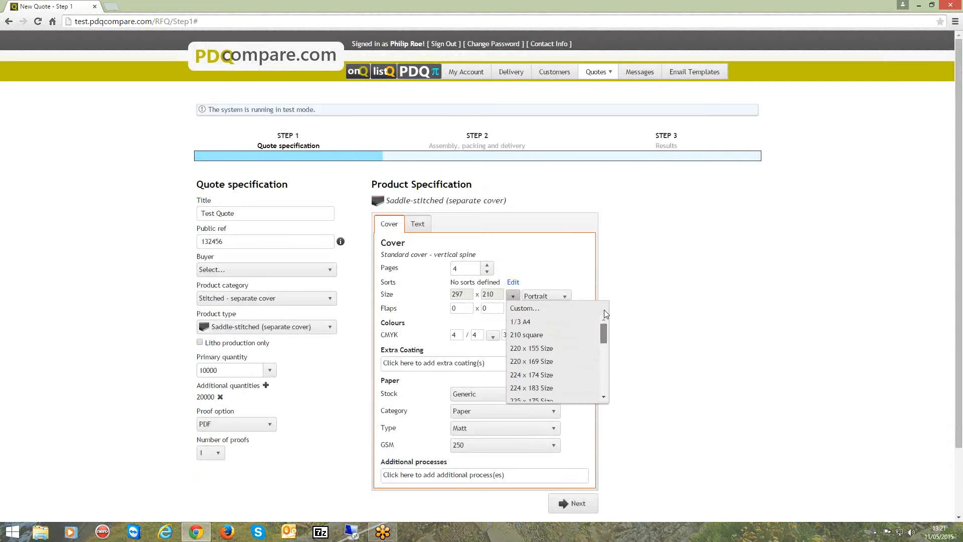
left_click(554, 319)
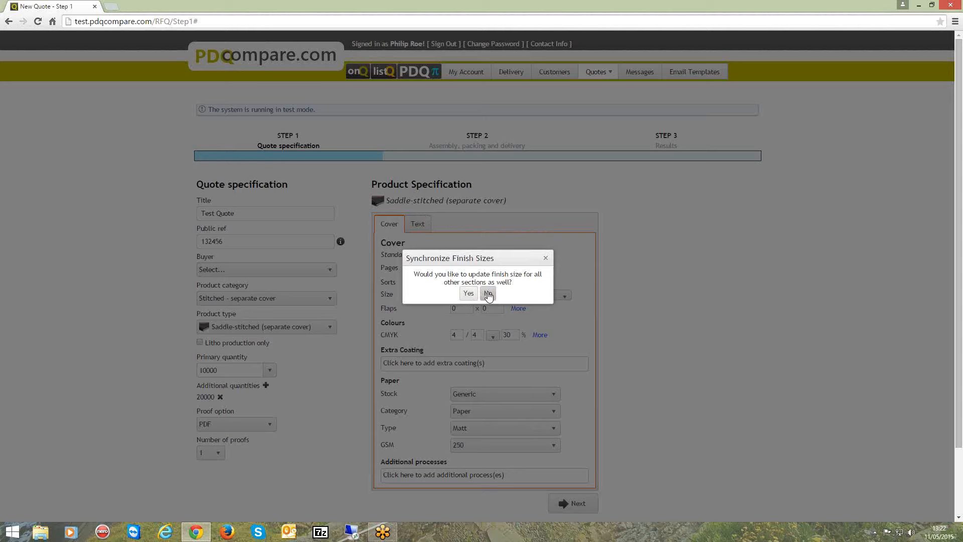
left_click(545, 258)
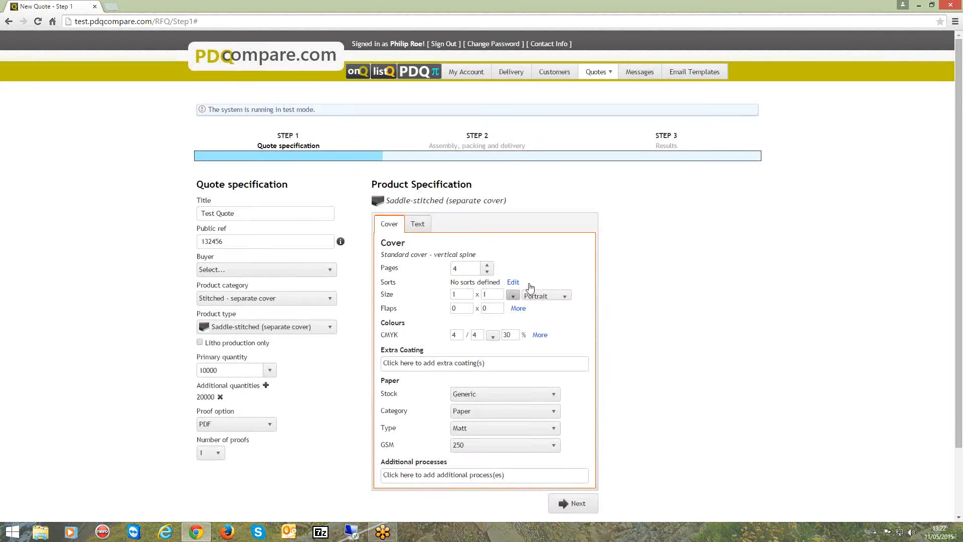
left_click(513, 296)
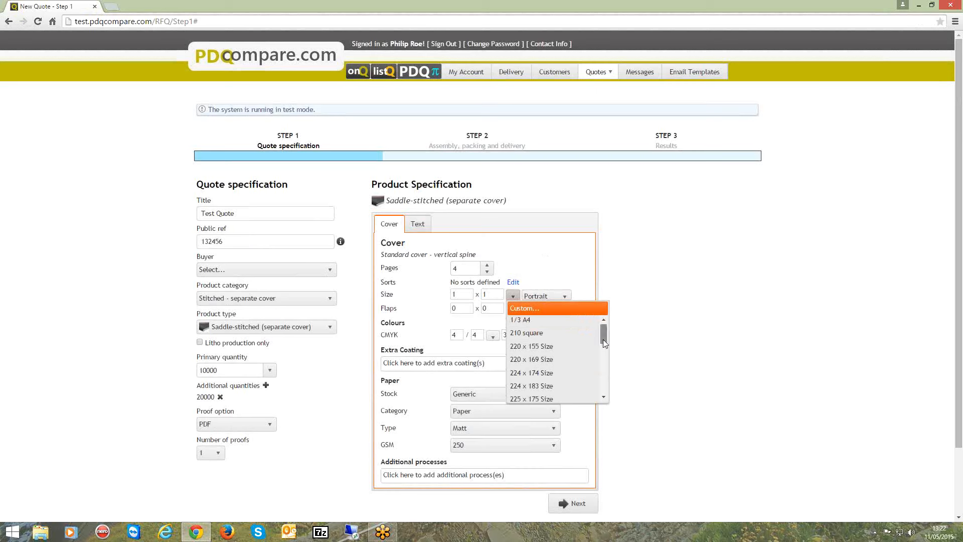
left_click_drag(603, 339, 589, 368)
left_click(558, 347)
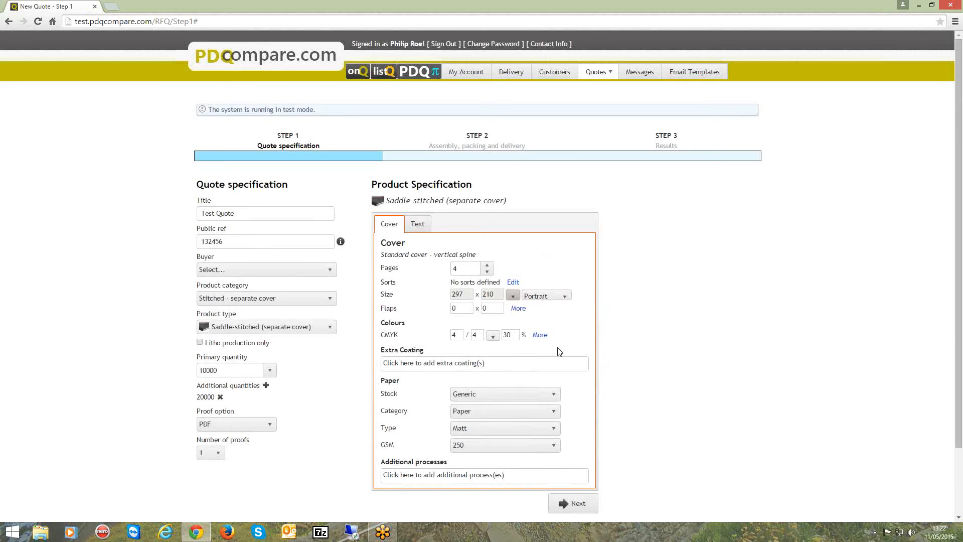
Review the cover's orientation choices and the flaps fields without changing them
left_click(561, 296)
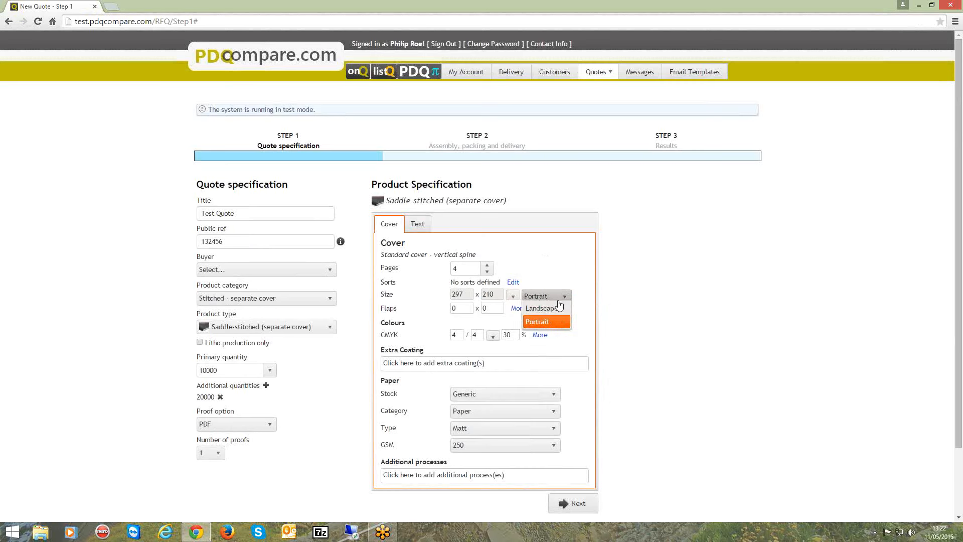
left_click(569, 276)
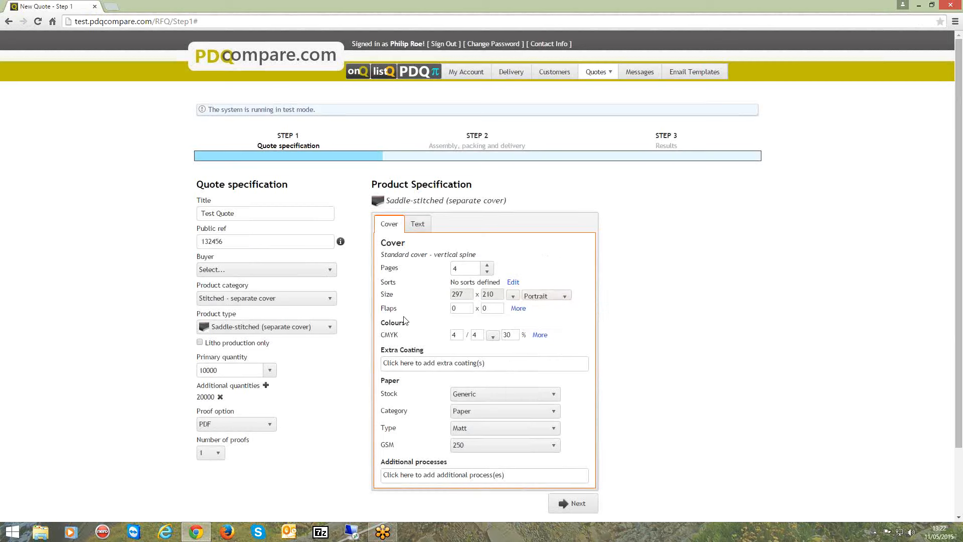
left_click(473, 308)
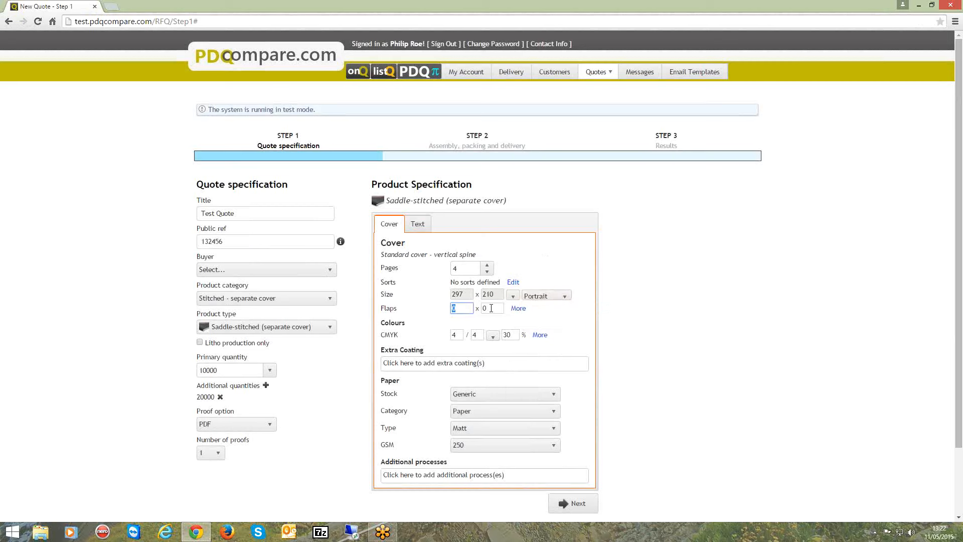
left_click(491, 308)
left_click(454, 310)
Expand and collapse the extra flaps options to inspect the text or colour changes field
left_click(518, 308)
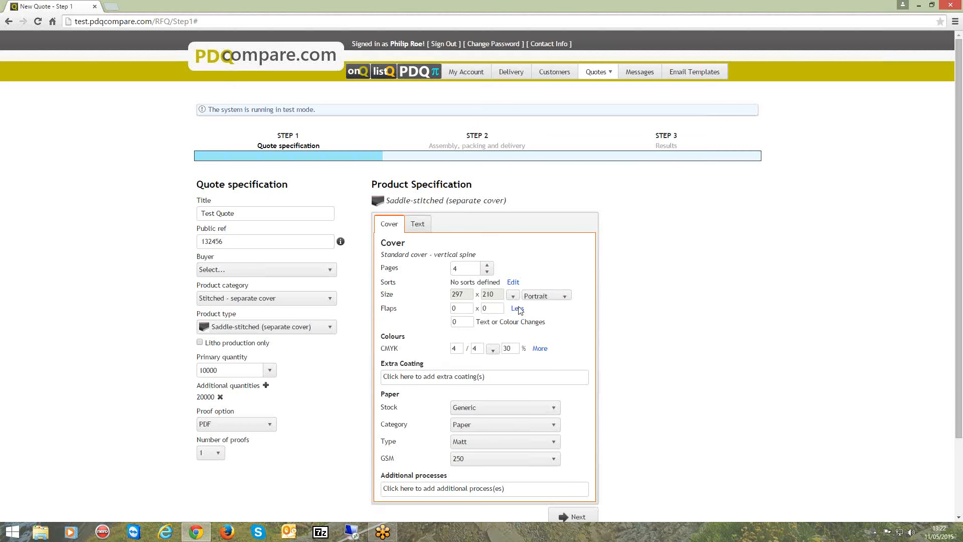
left_click(460, 323)
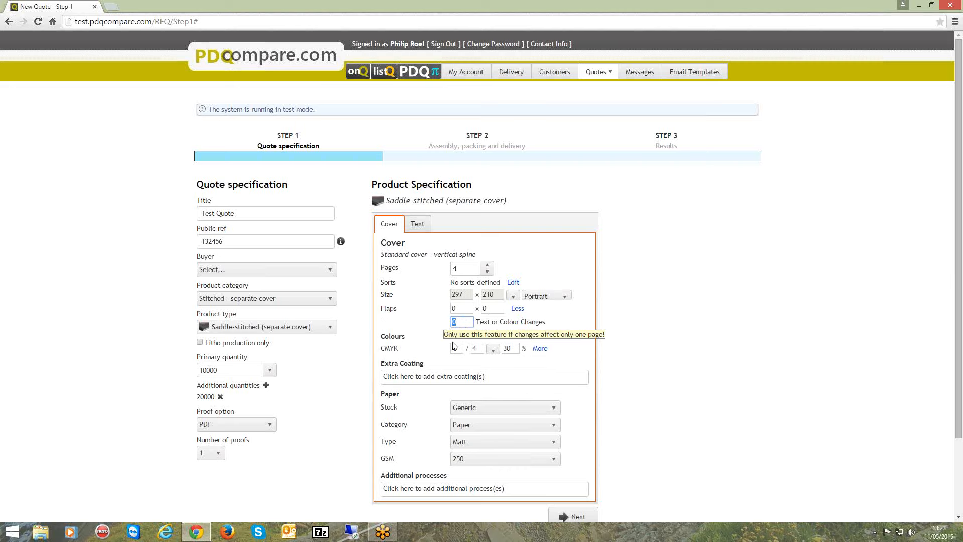
left_click(520, 309)
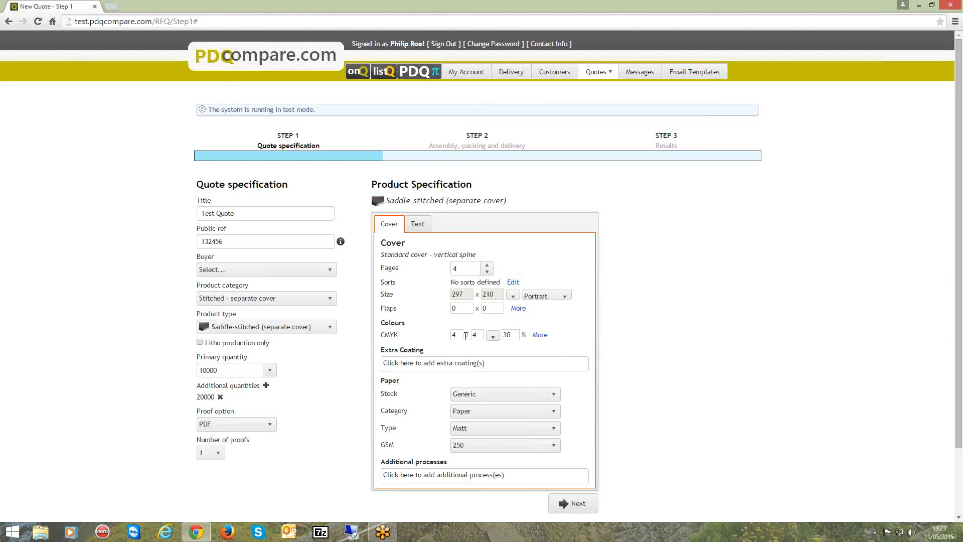
Examine the extra colour settings and the available extra coating options for the cover
left_click(539, 336)
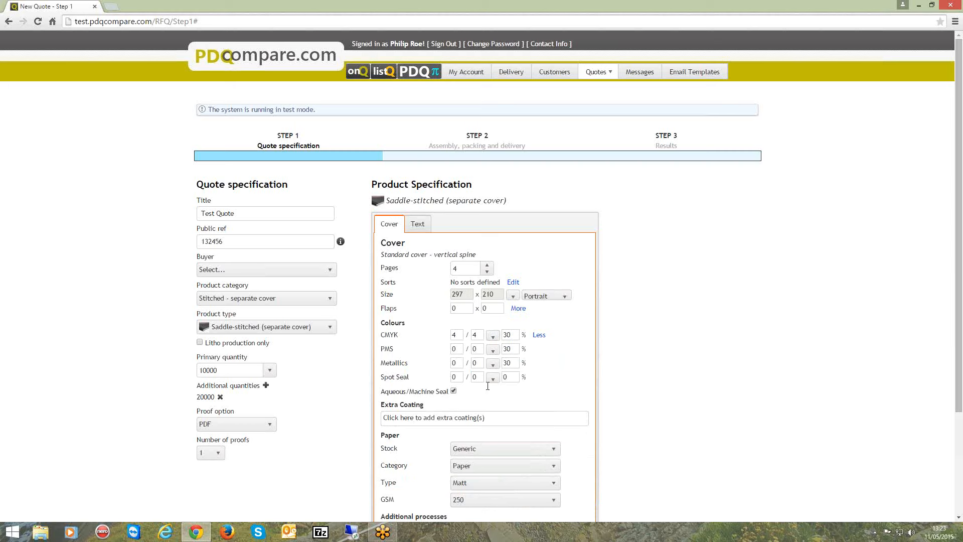
left_click(539, 335)
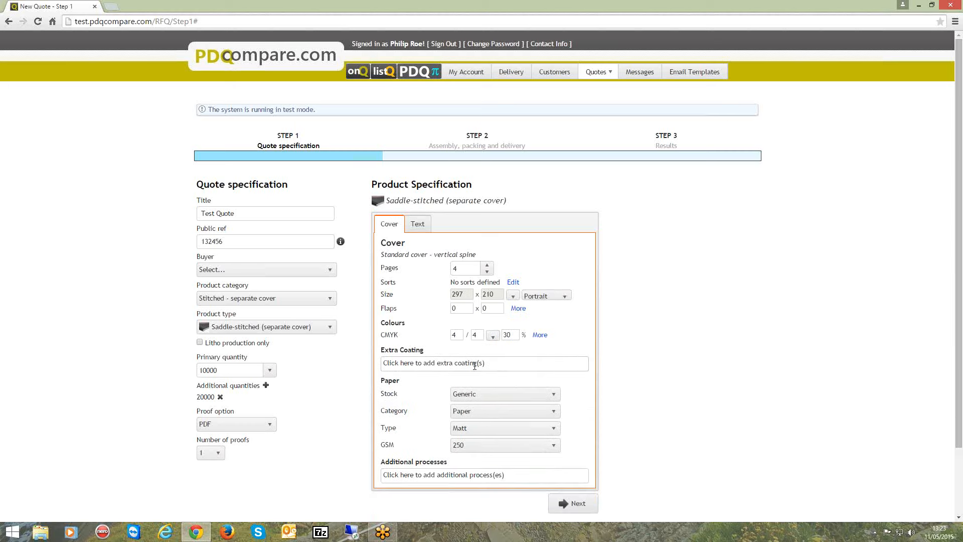
left_click(516, 366)
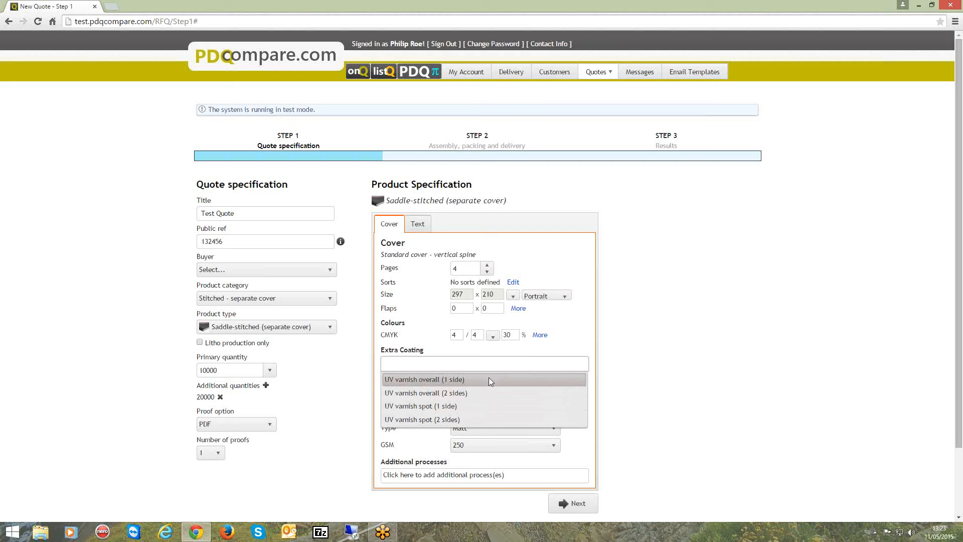
left_click(601, 371)
Browse the list of additional processes available for the cover
scroll(574, 391, "down", 3)
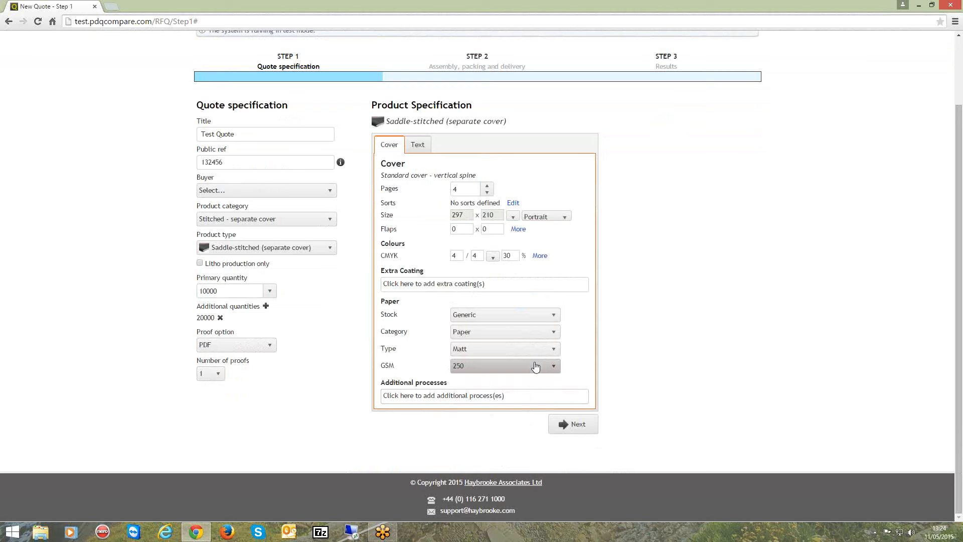
left_click(519, 399)
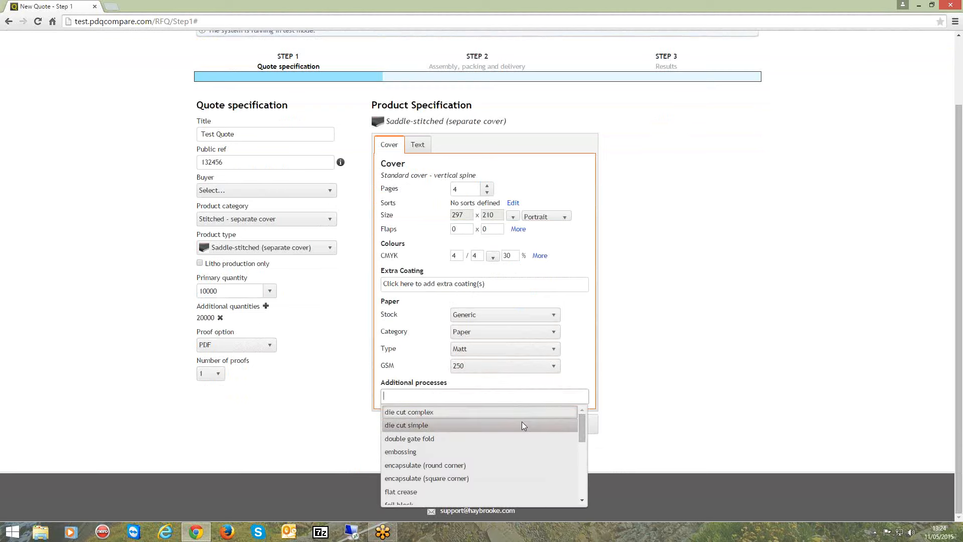
mouse_move(583, 417)
left_mouse_down()
mouse_move(581, 480)
mouse_move(581, 410)
left_mouse_up()
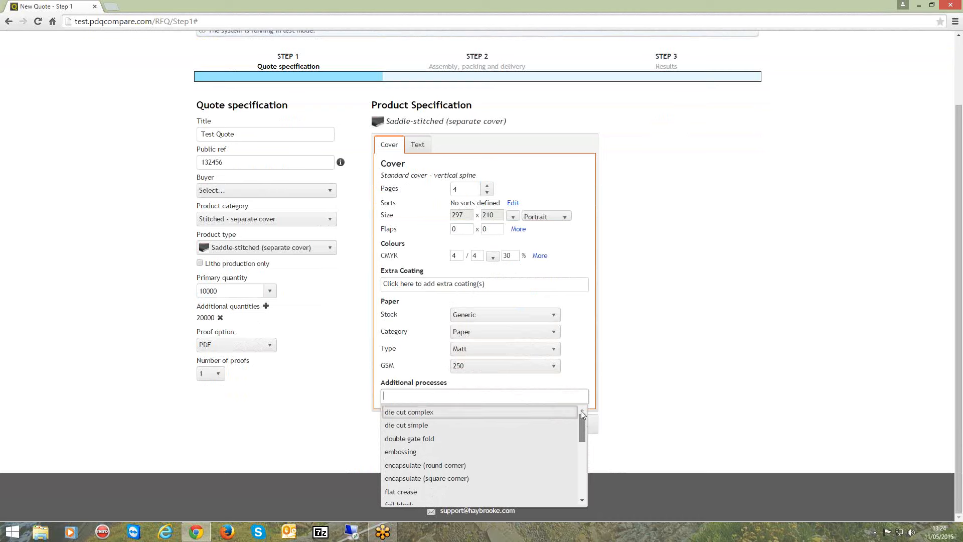
left_click(587, 367)
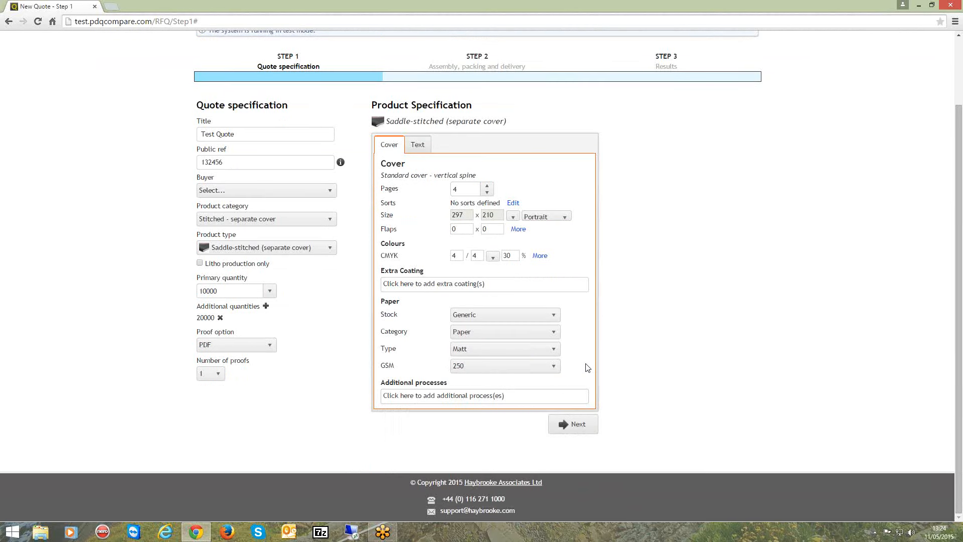
Continue to the assembly step and add cartons (standard) packing, leaving items per box at the default
left_click(579, 426)
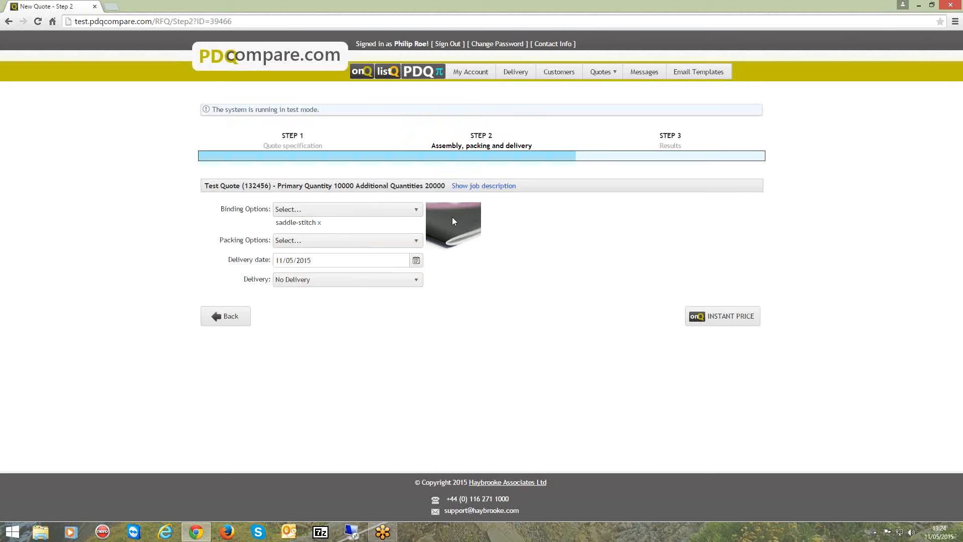
left_click(419, 242)
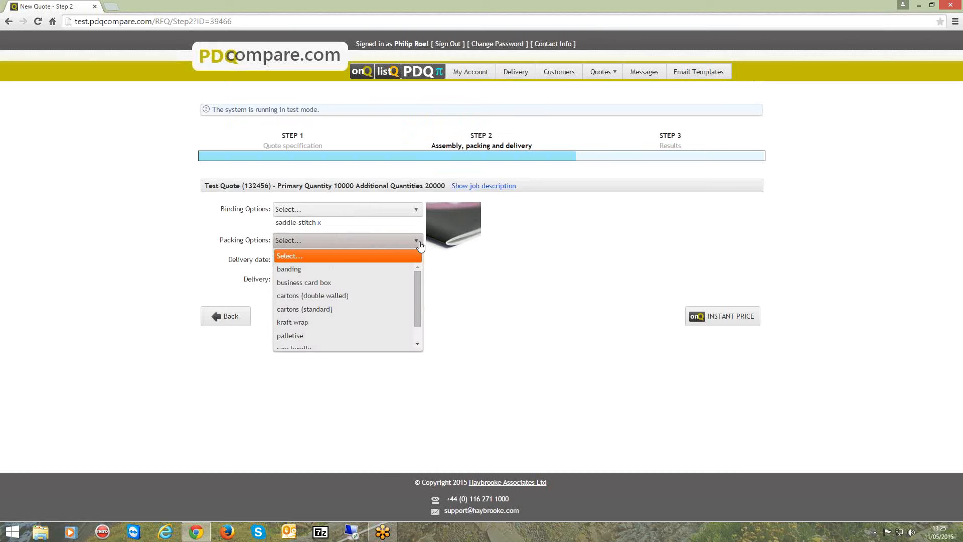
mouse_move(418, 279)
left_mouse_down()
mouse_move(420, 304)
mouse_move(416, 288)
left_mouse_up()
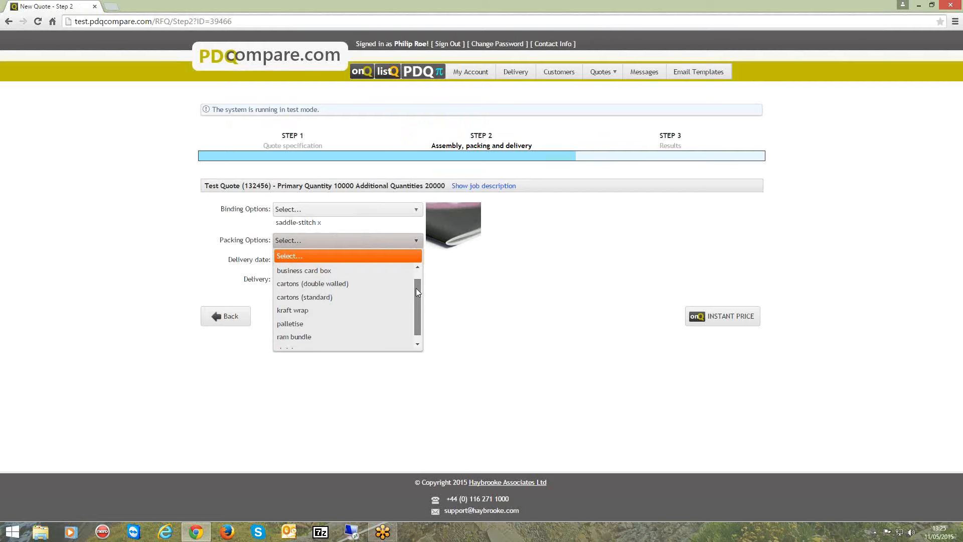
left_click(352, 300)
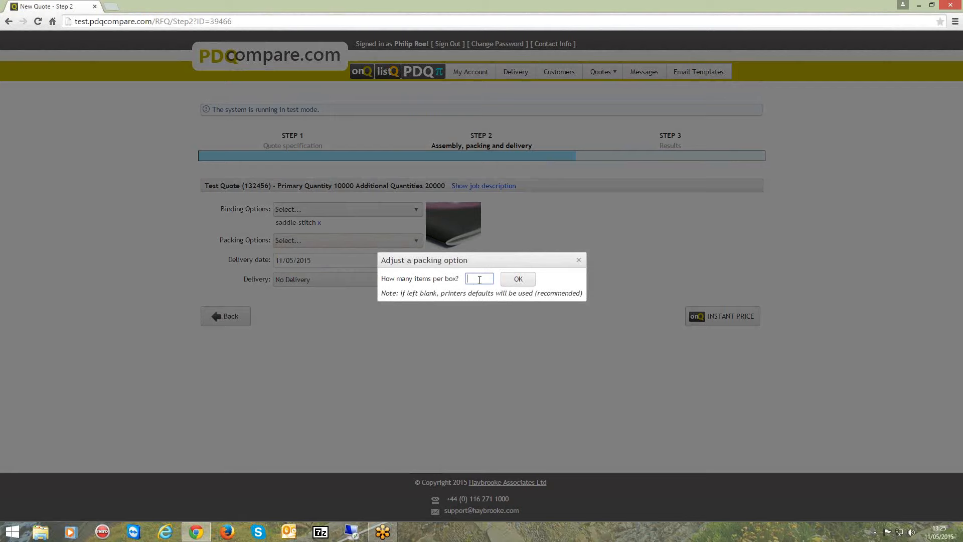
left_click(518, 279)
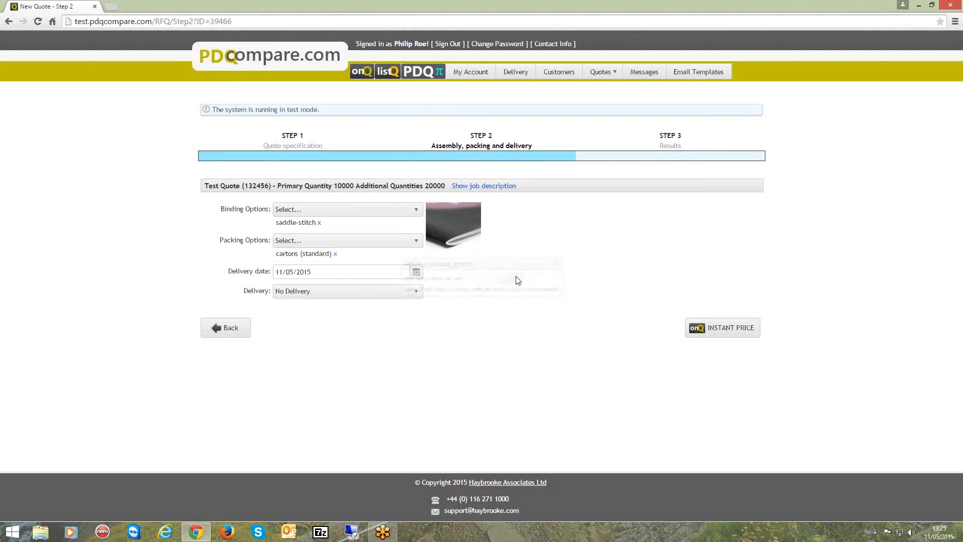
Add shrinkwrap packing in blocks of 10, then remove it again
left_click(418, 243)
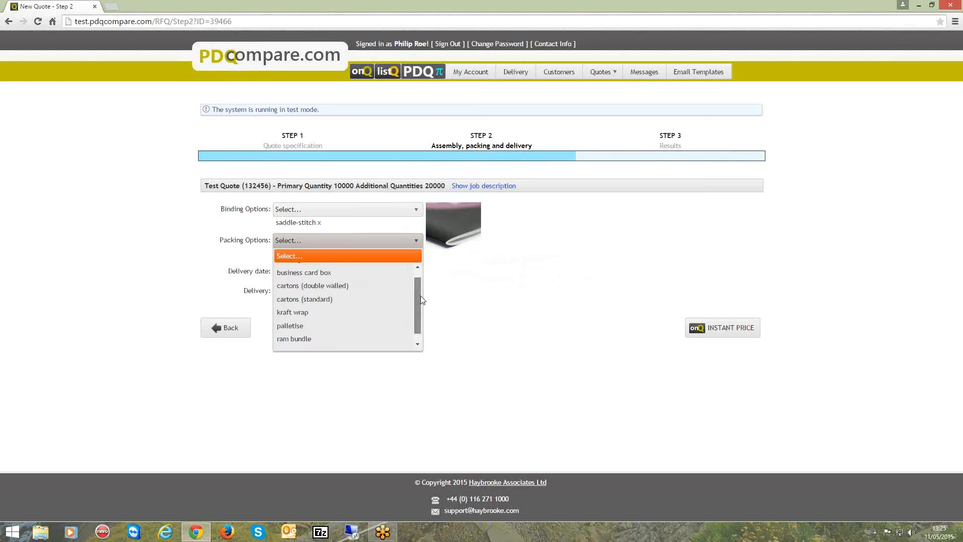
left_click(340, 345)
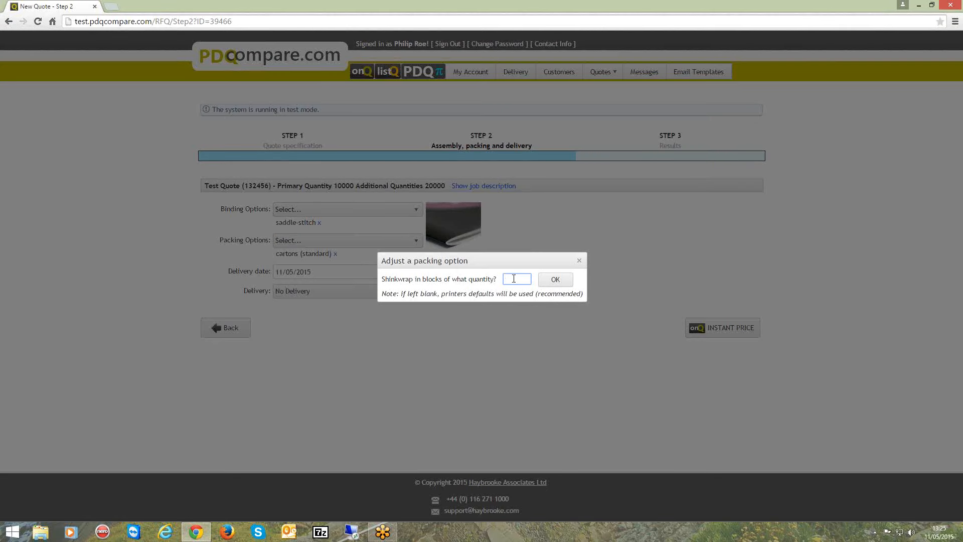
type("10")
left_click(564, 279)
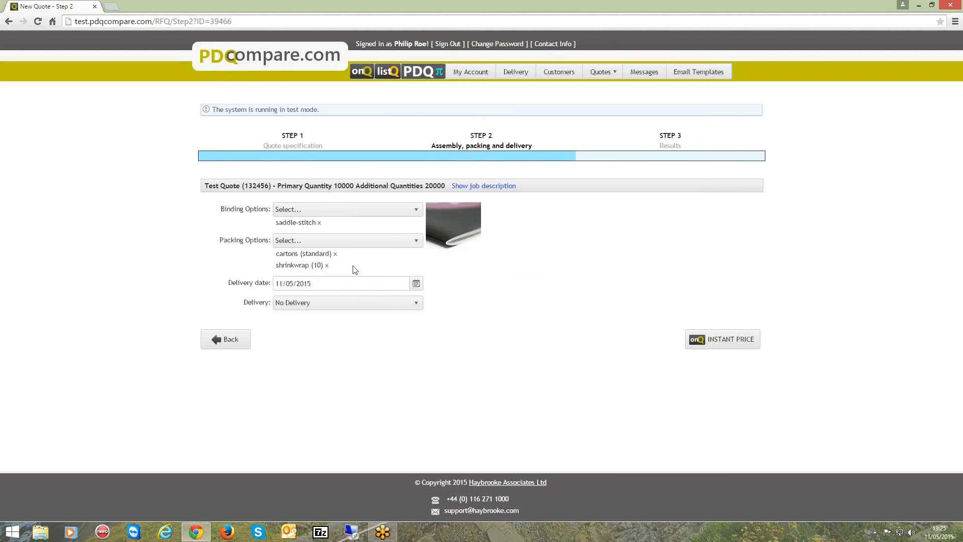
left_click(327, 265)
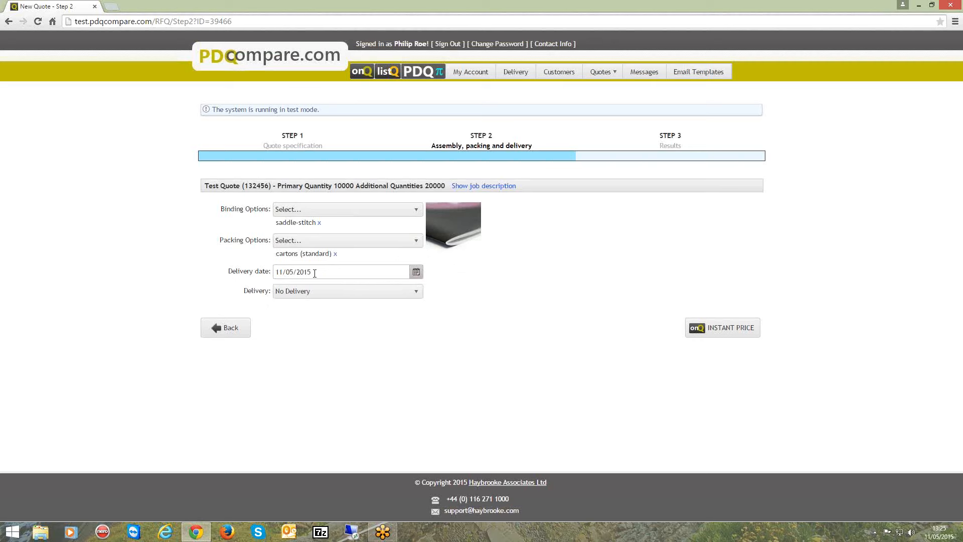
Try the single-address and multiple-address delivery options, viewing the location choices
left_click(416, 292)
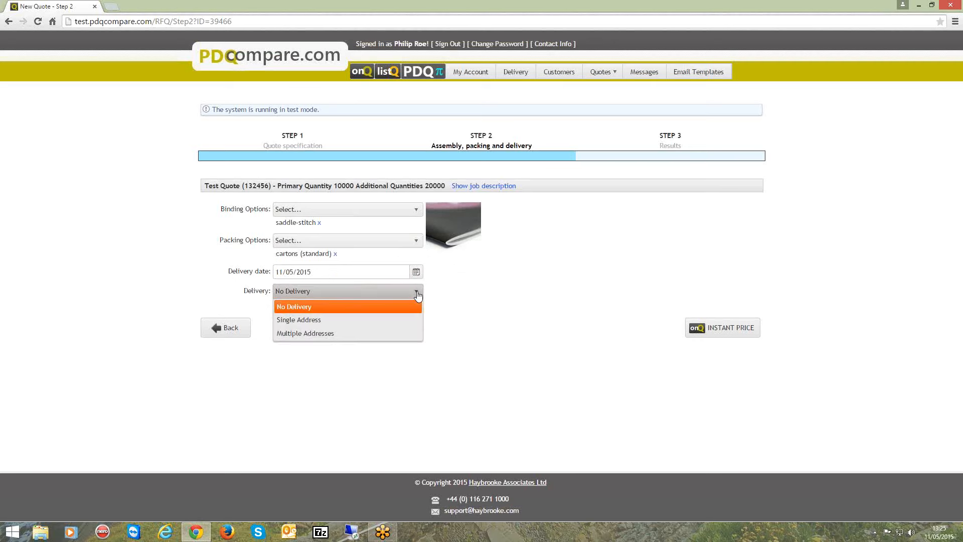
left_click(369, 321)
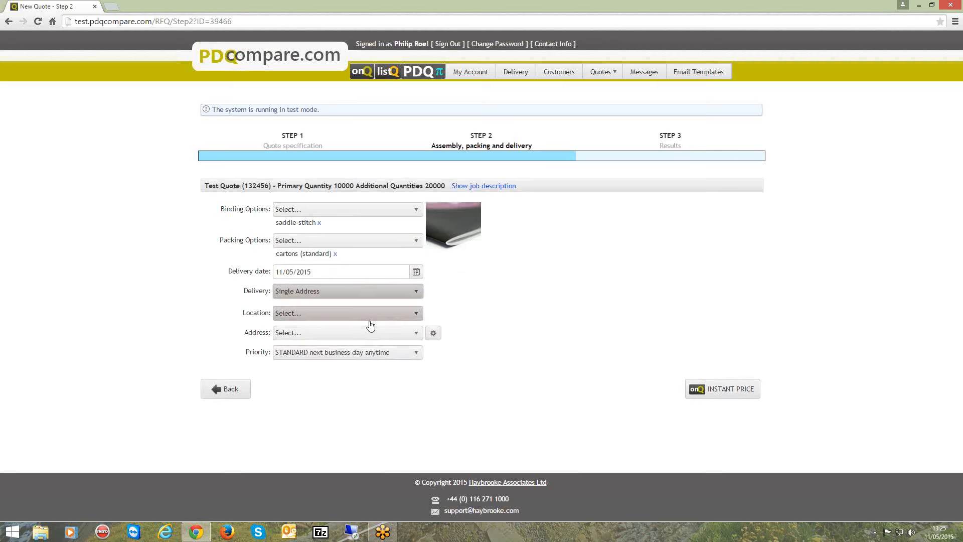
left_click(416, 335)
left_click(416, 313)
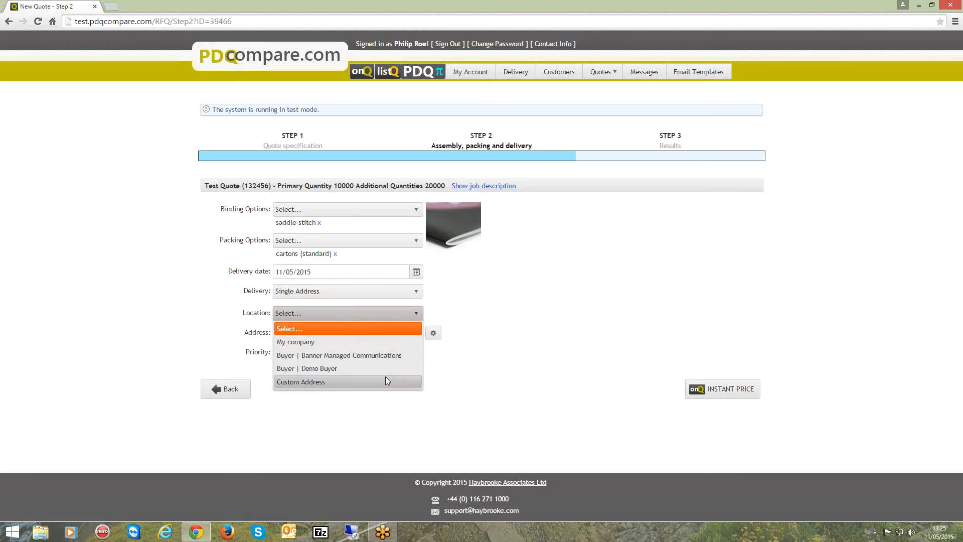
left_click(431, 309)
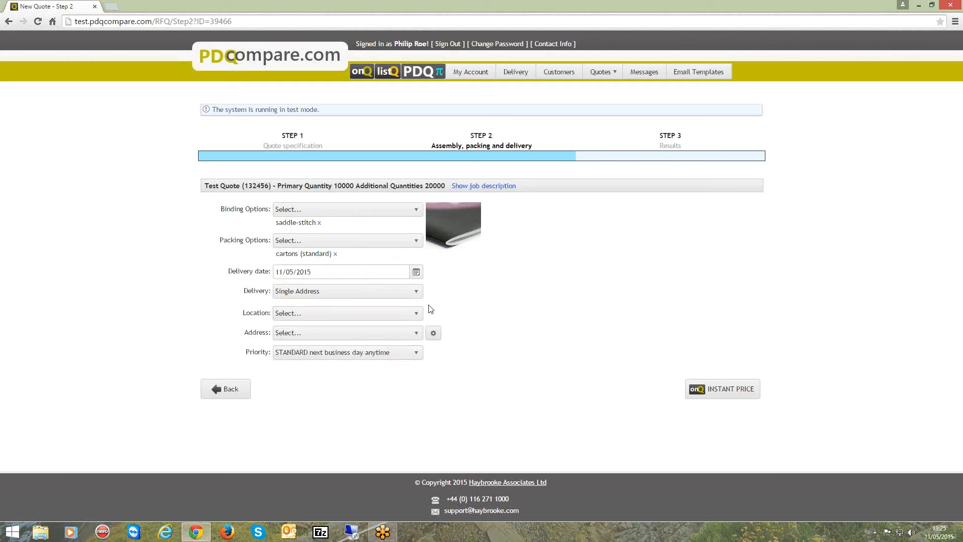
left_click(413, 294)
left_click(379, 331)
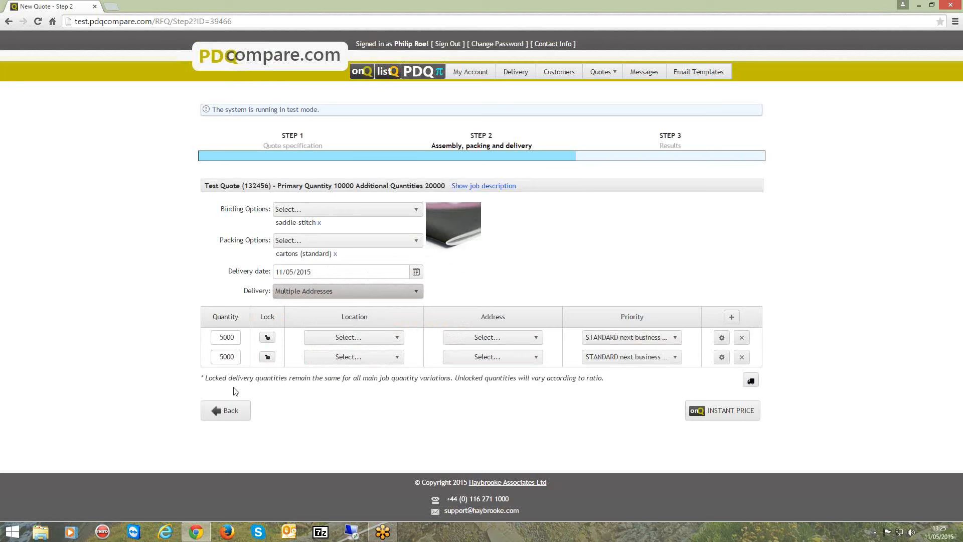
Set delivery to a single address at the My company location and request an instant price
left_click(417, 293)
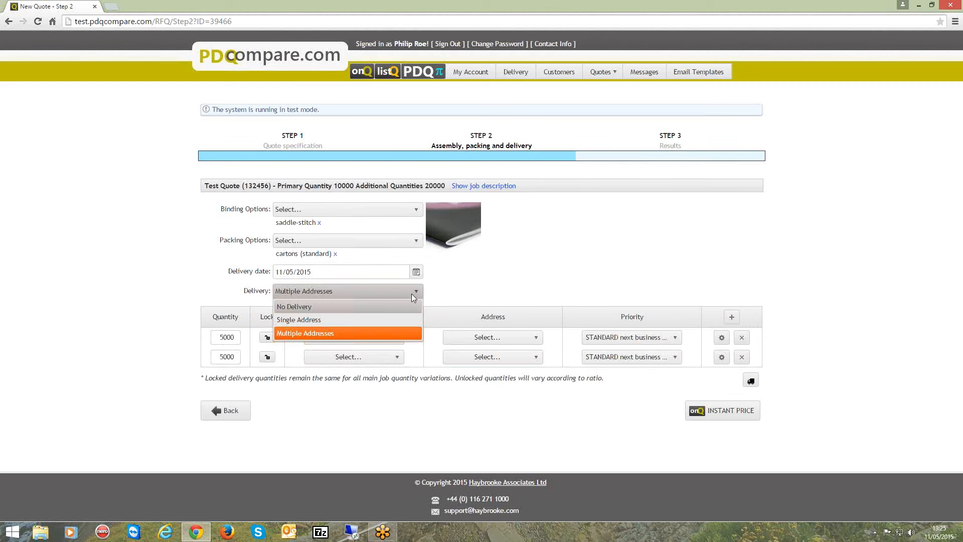
left_click(382, 320)
left_click(405, 314)
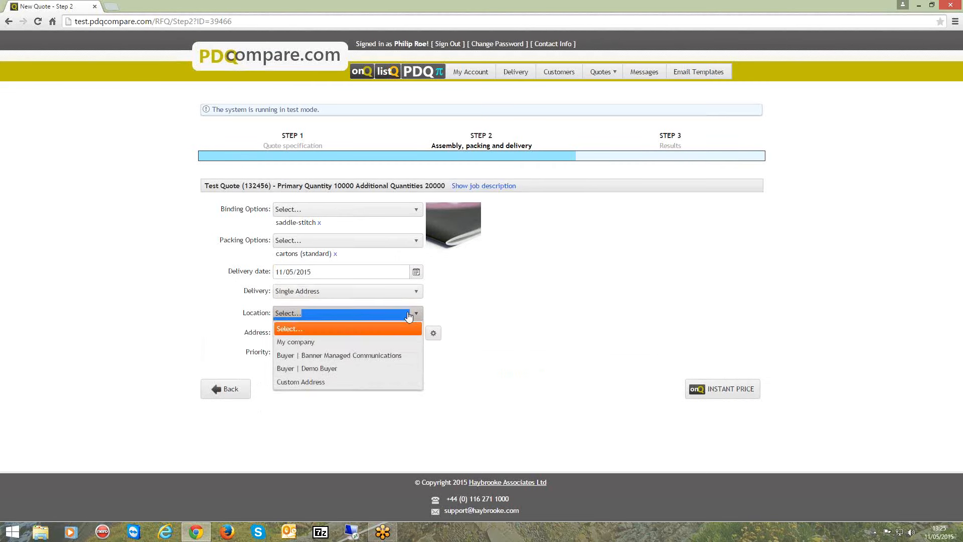
left_click(386, 341)
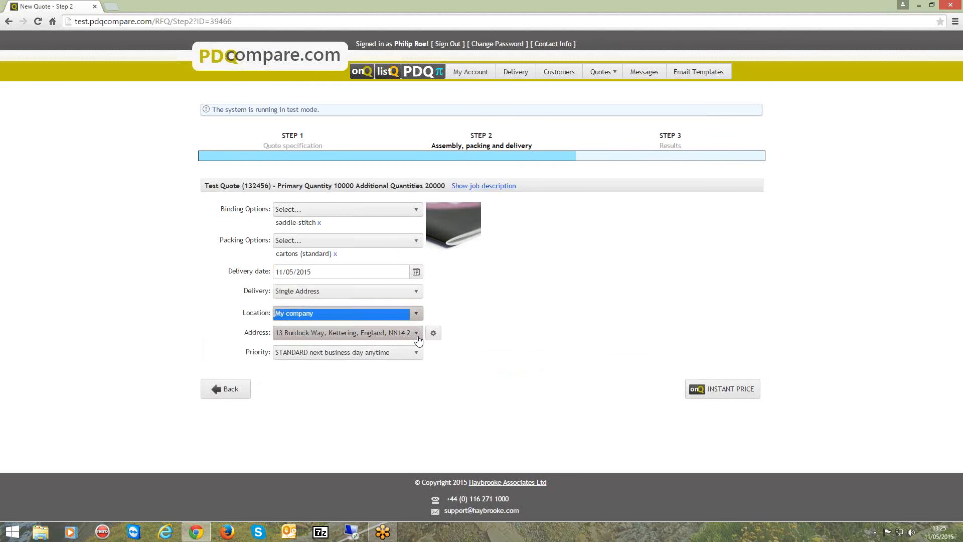
left_click(729, 389)
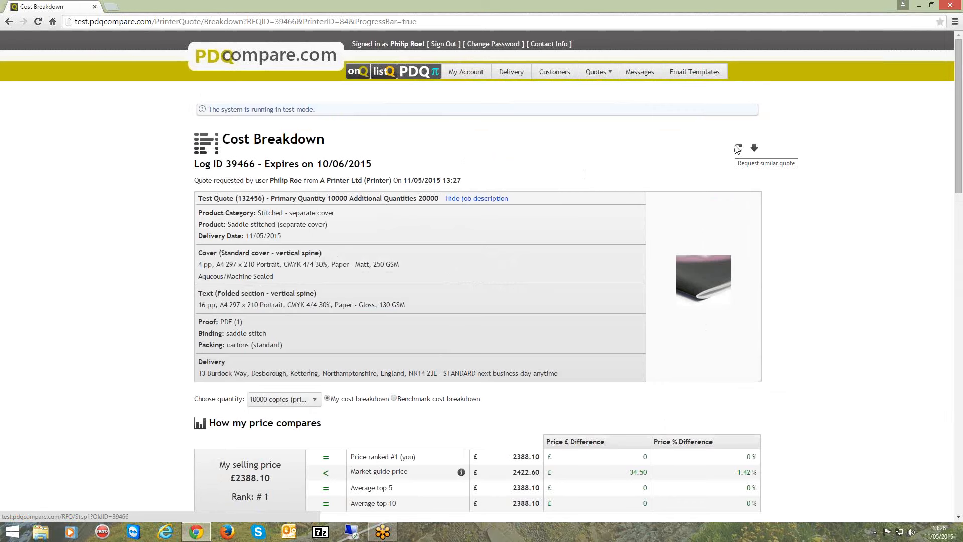
Compare the price results for the 20000 copies and 10000 copies quantities
scroll(80, 378, "down", 1)
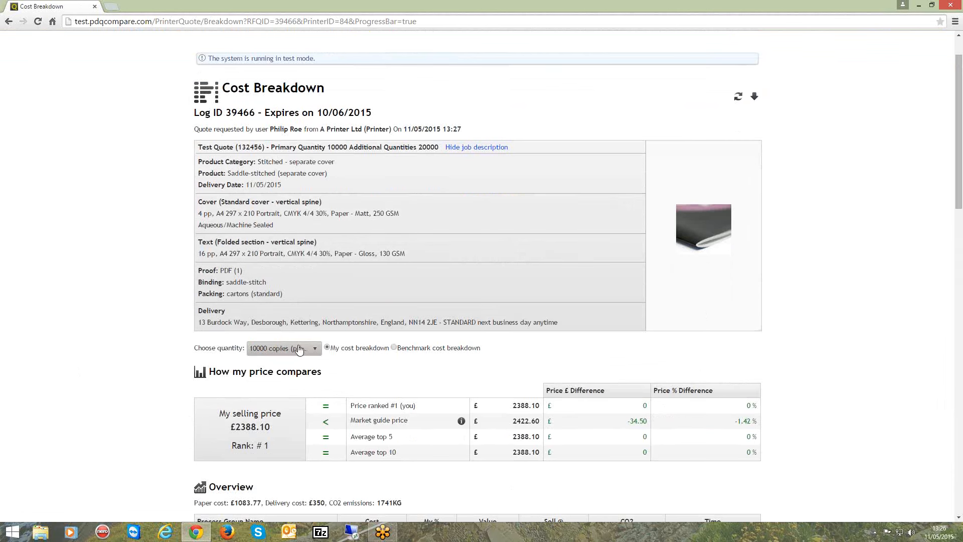
left_click(316, 350)
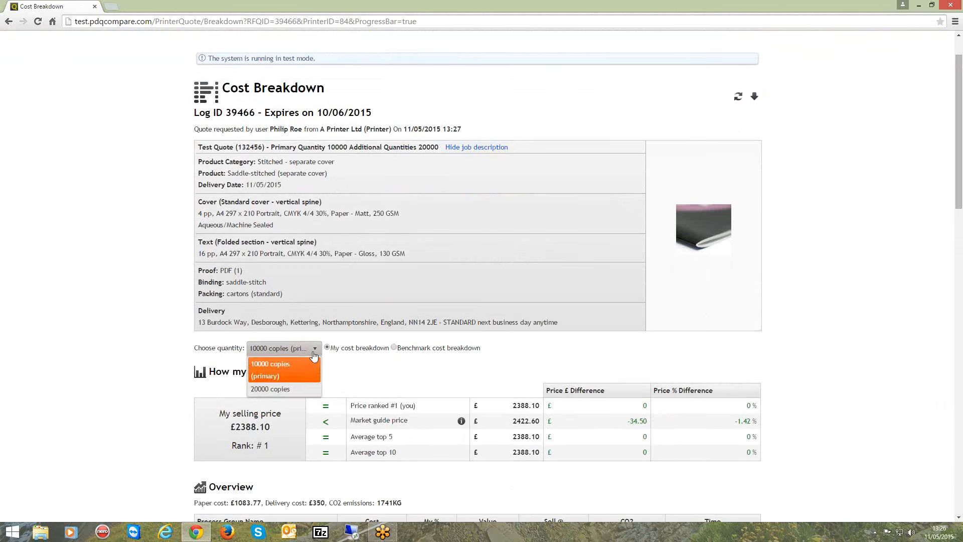
left_click(294, 389)
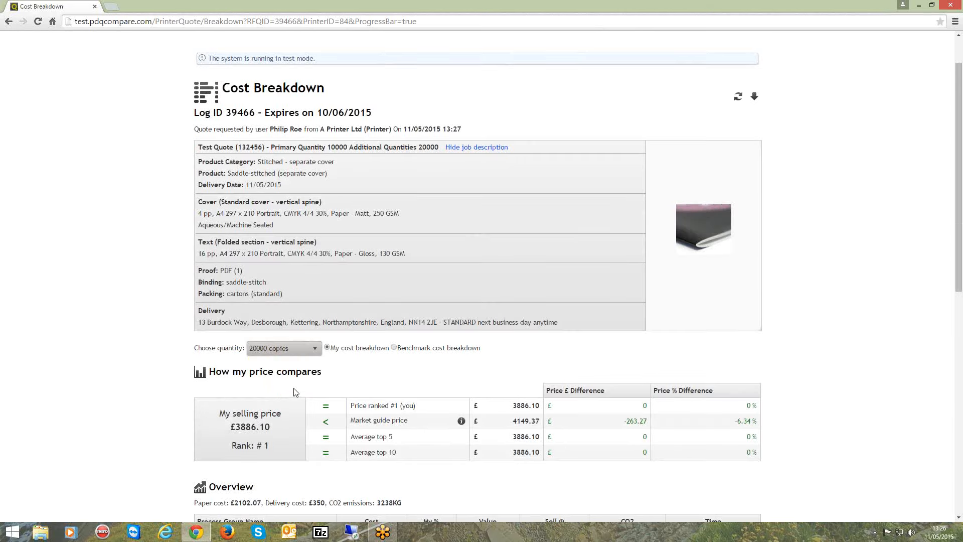
left_click(301, 348)
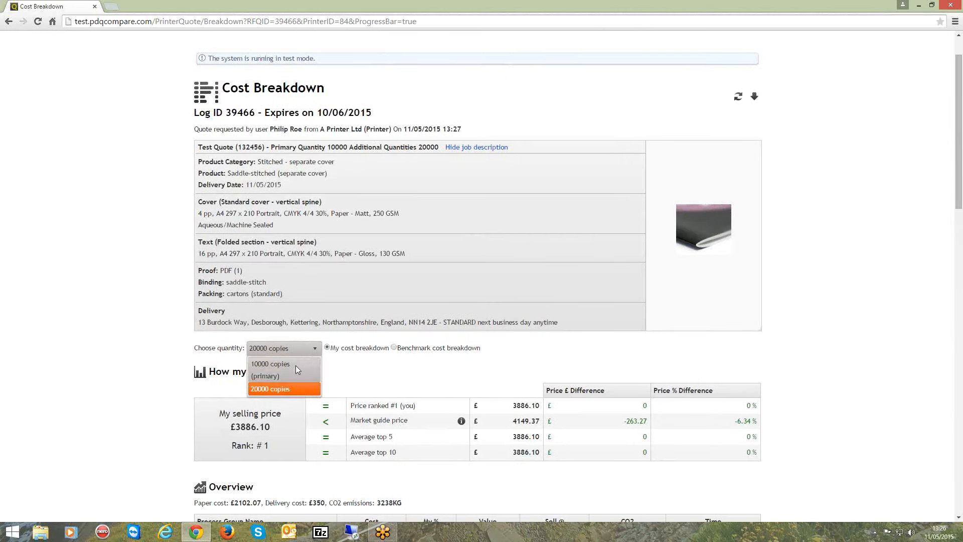
left_click(296, 366)
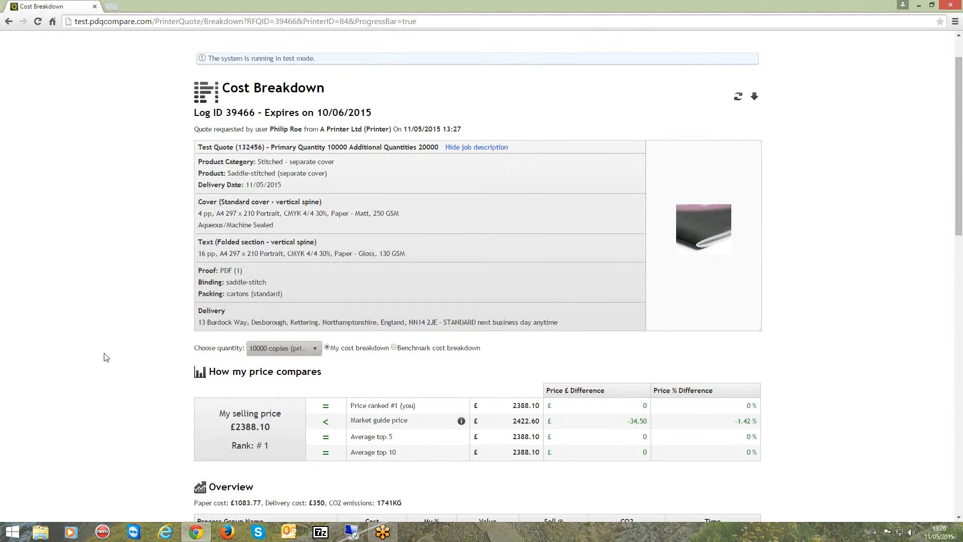
Compare my cost breakdown with the benchmark cost breakdown for the market guide price
scroll(105, 356, "down", 4)
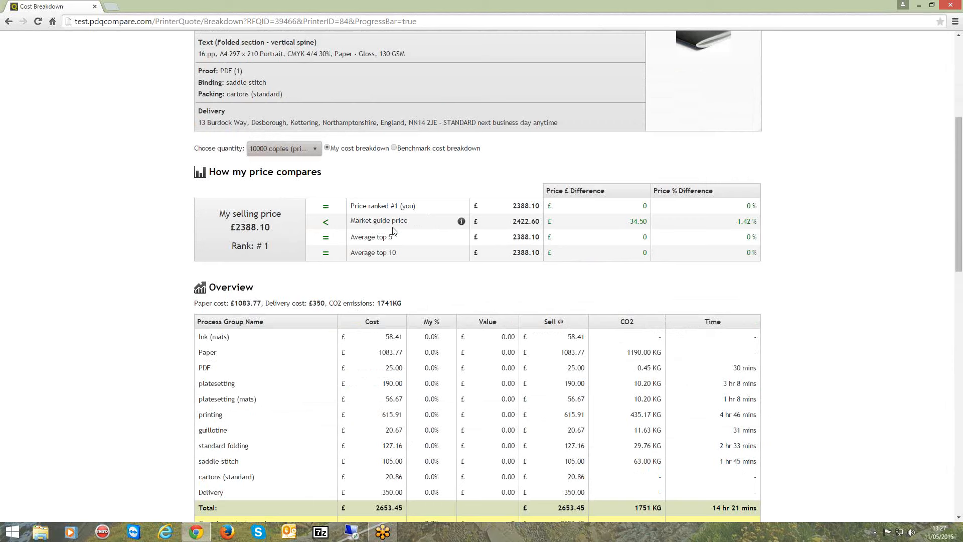
left_click_drag(351, 221, 411, 221)
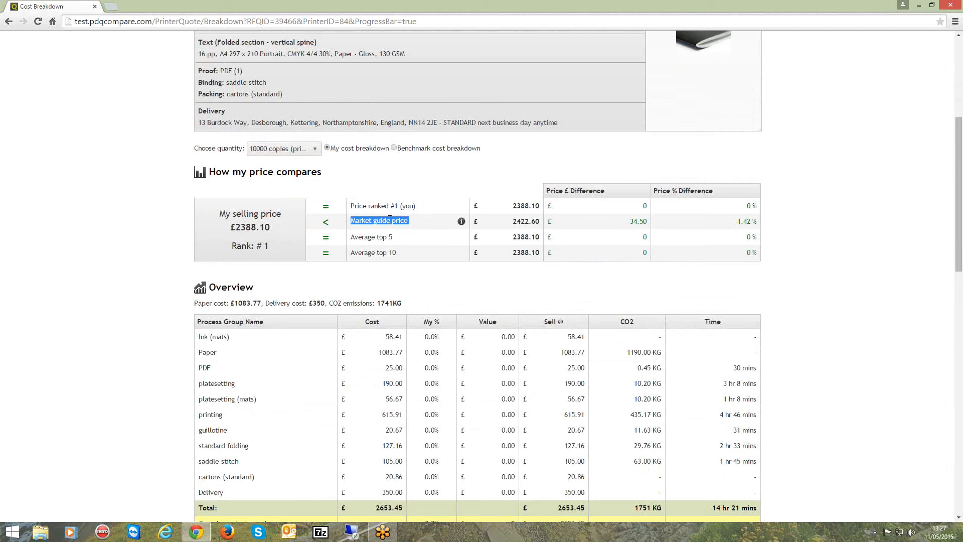
left_click_drag(409, 220, 351, 220)
left_click(396, 148)
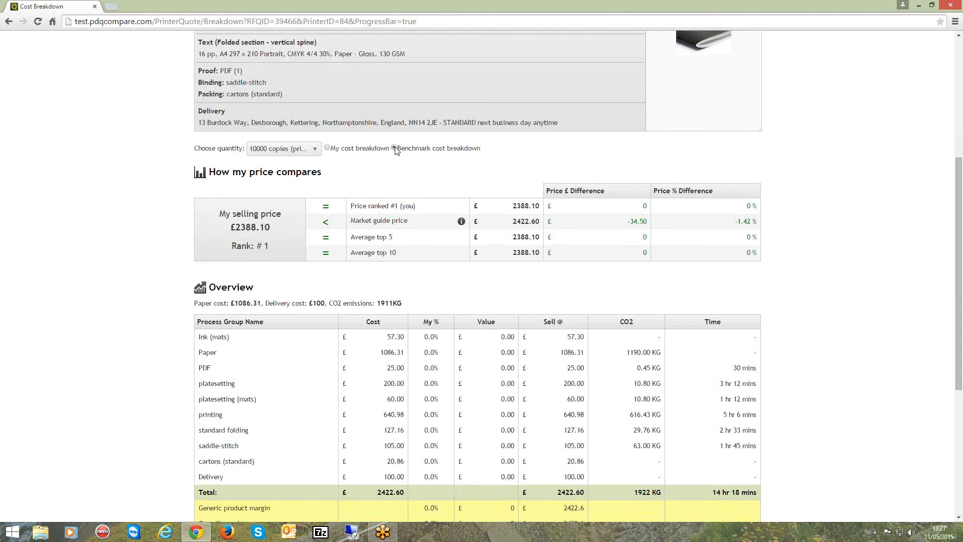
left_click(327, 148)
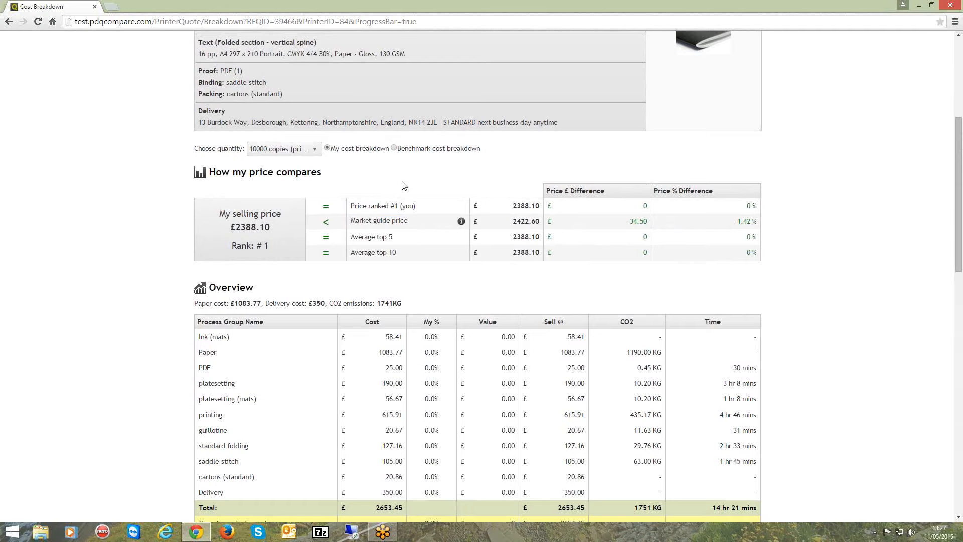
Review the overview, the cover and text section costs, and the delivery details of the breakdown
scroll(399, 187, "down", 2)
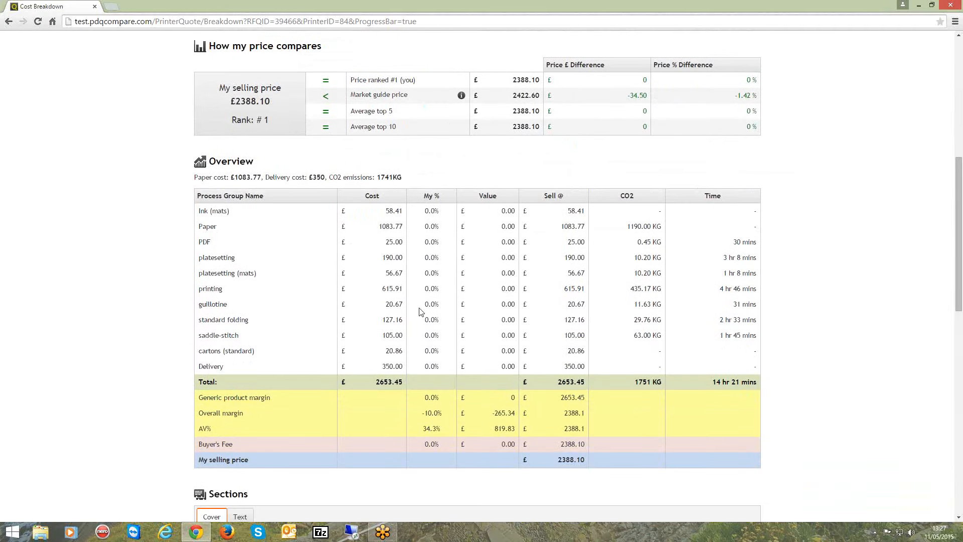
scroll(434, 401, "down", 4)
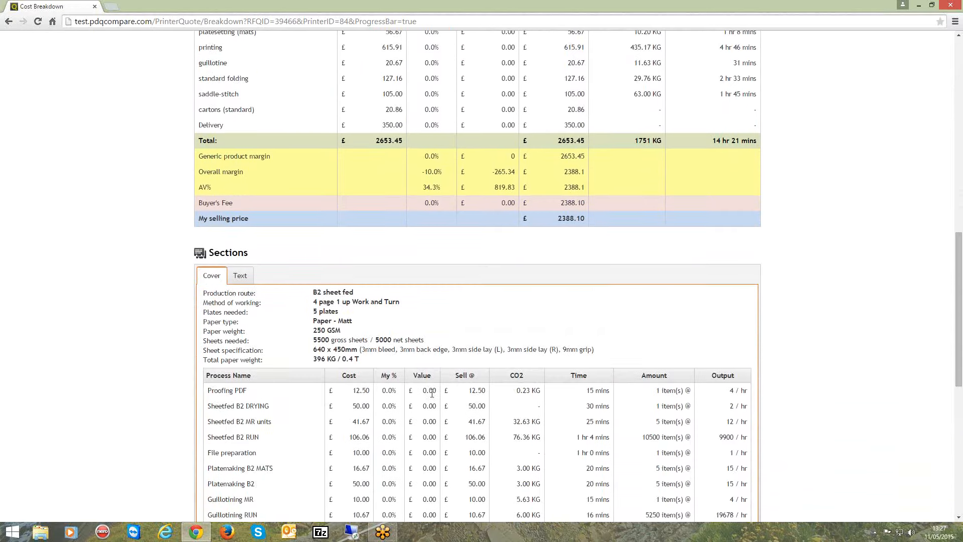
scroll(427, 381, "down", 3)
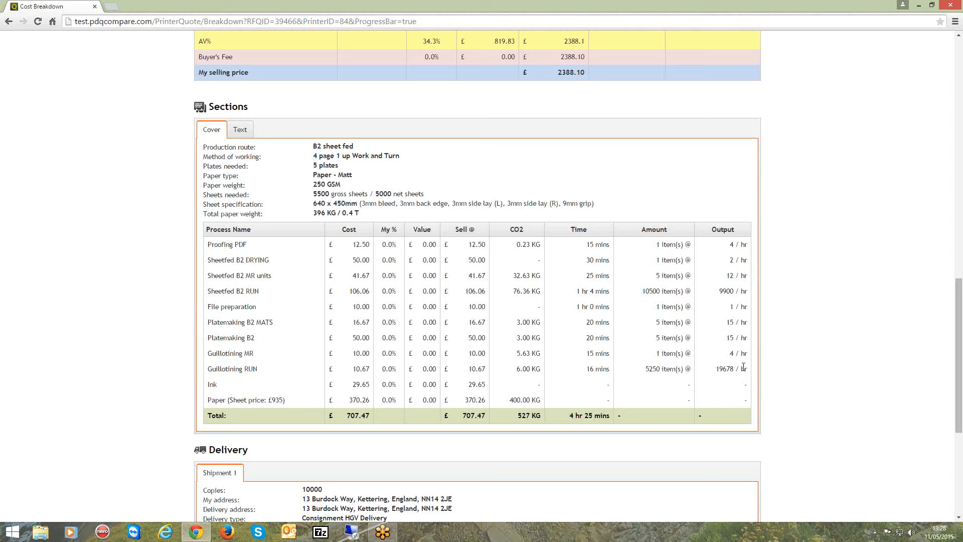
left_click(241, 131)
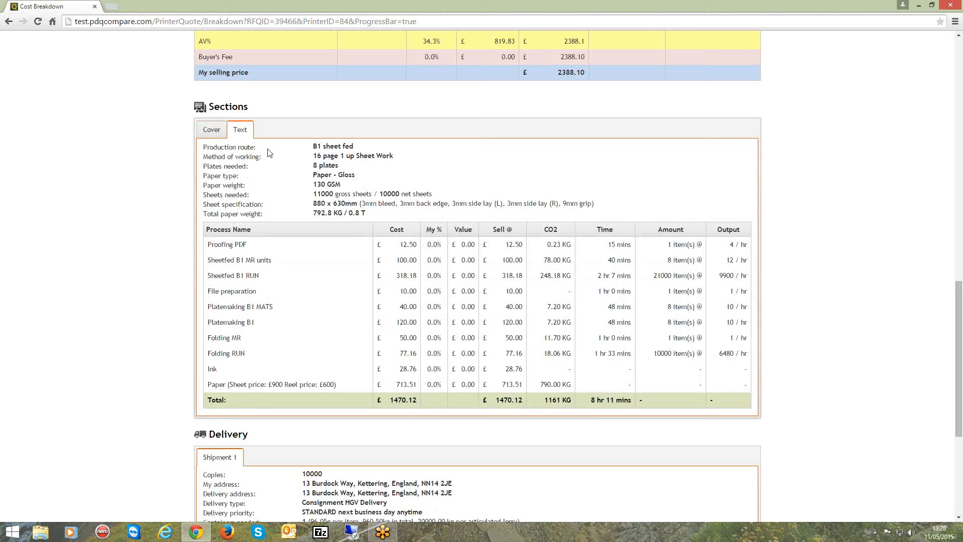
left_click_drag(313, 155, 369, 162)
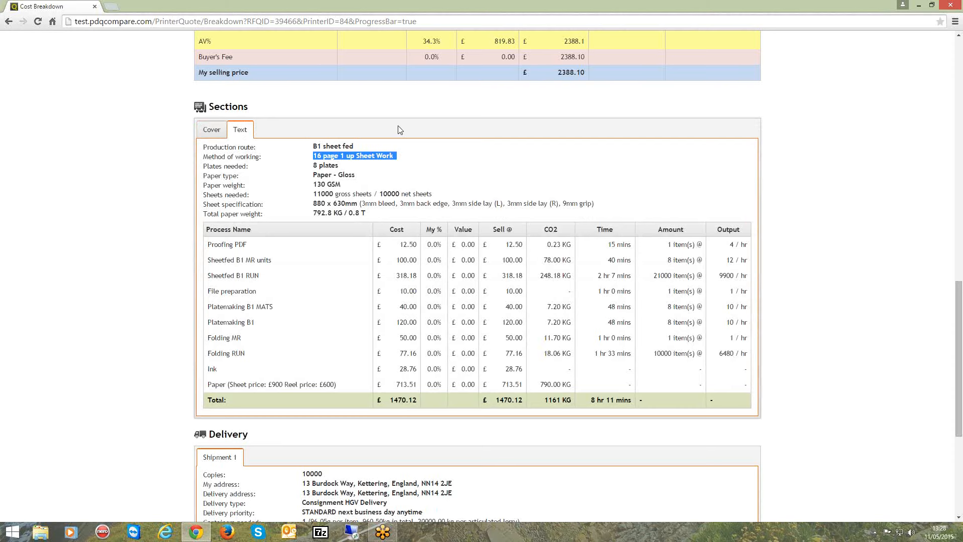
scroll(402, 136, "down", 5)
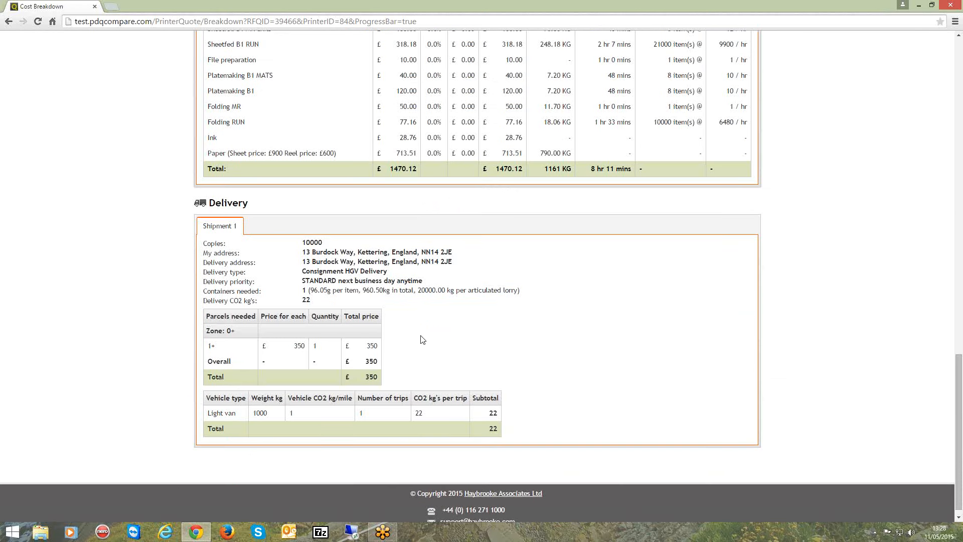
scroll(421, 350, "up", 12)
scroll(415, 330, "up", 8)
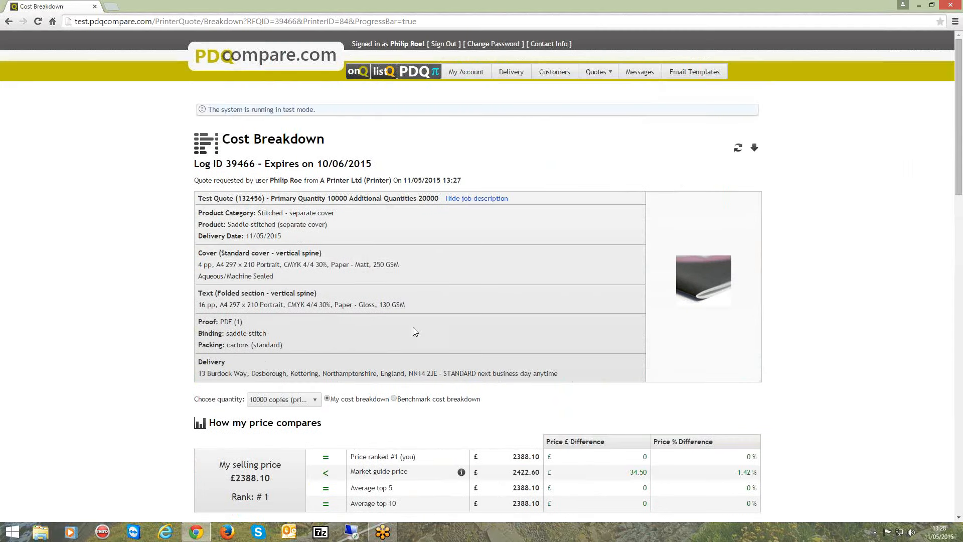